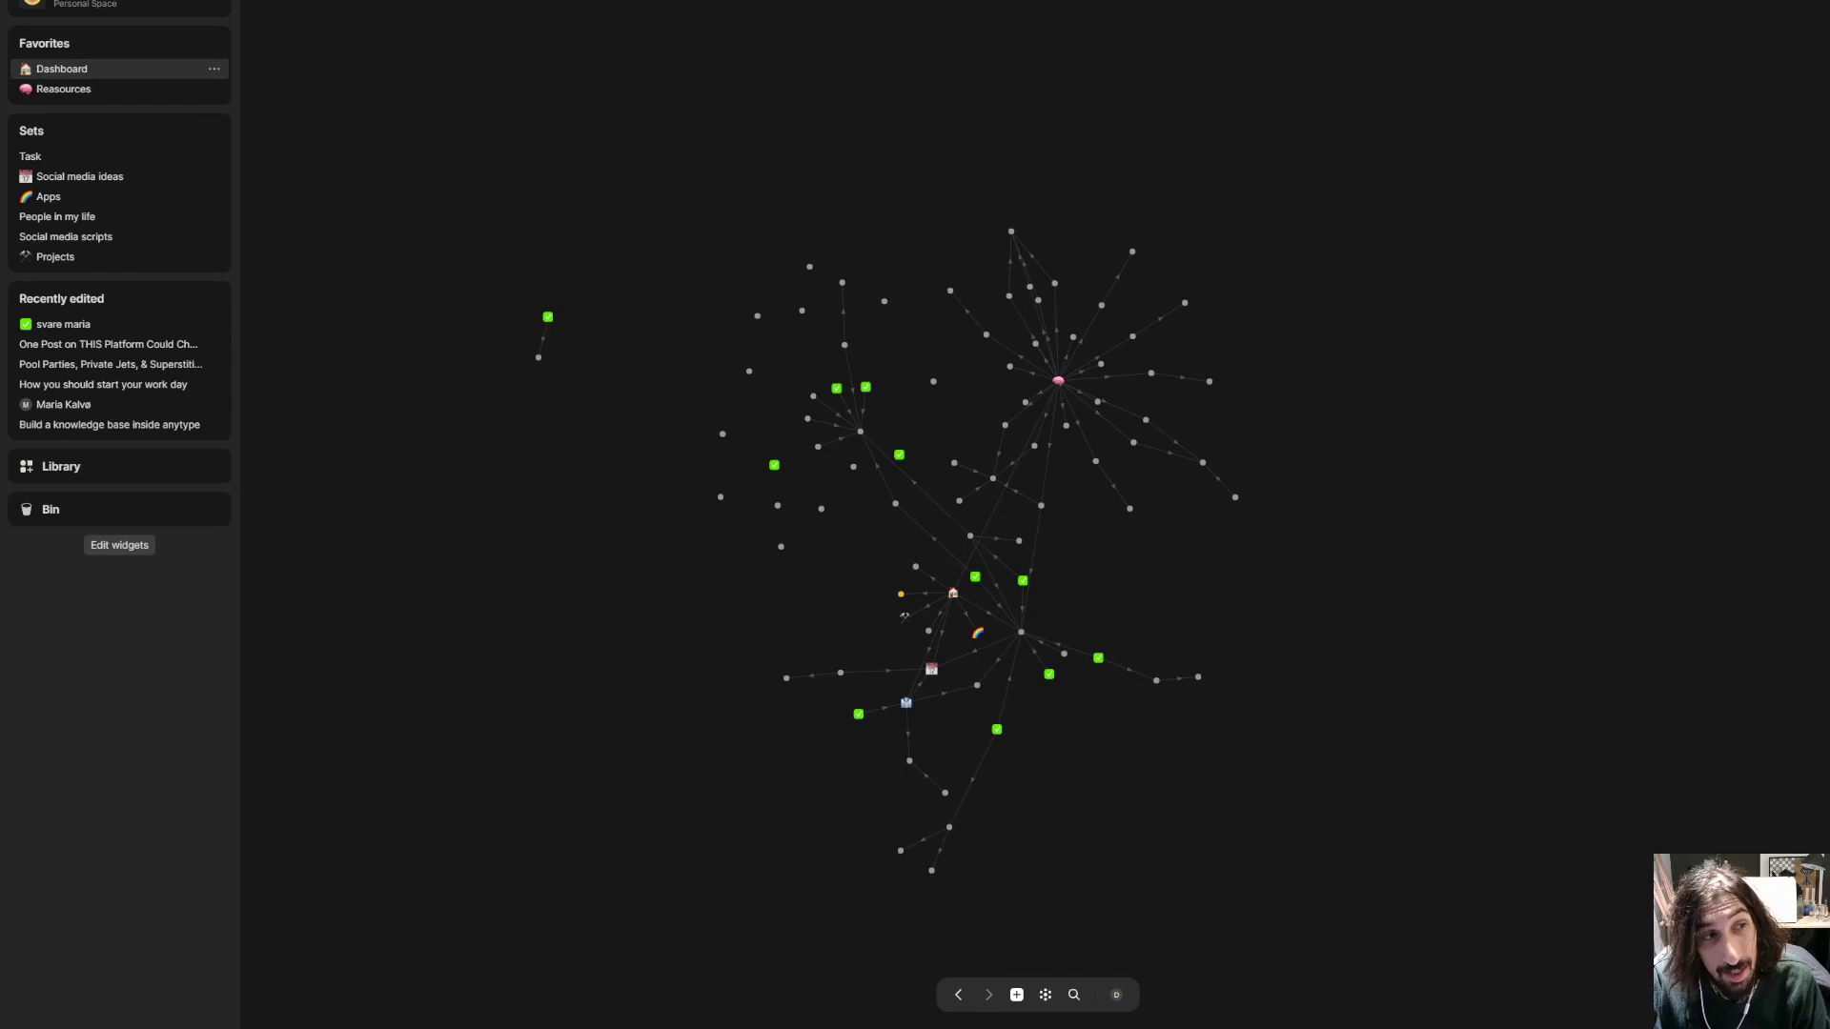
Open the Dashboard page from the sidebar Favorites
left_click(111, 69)
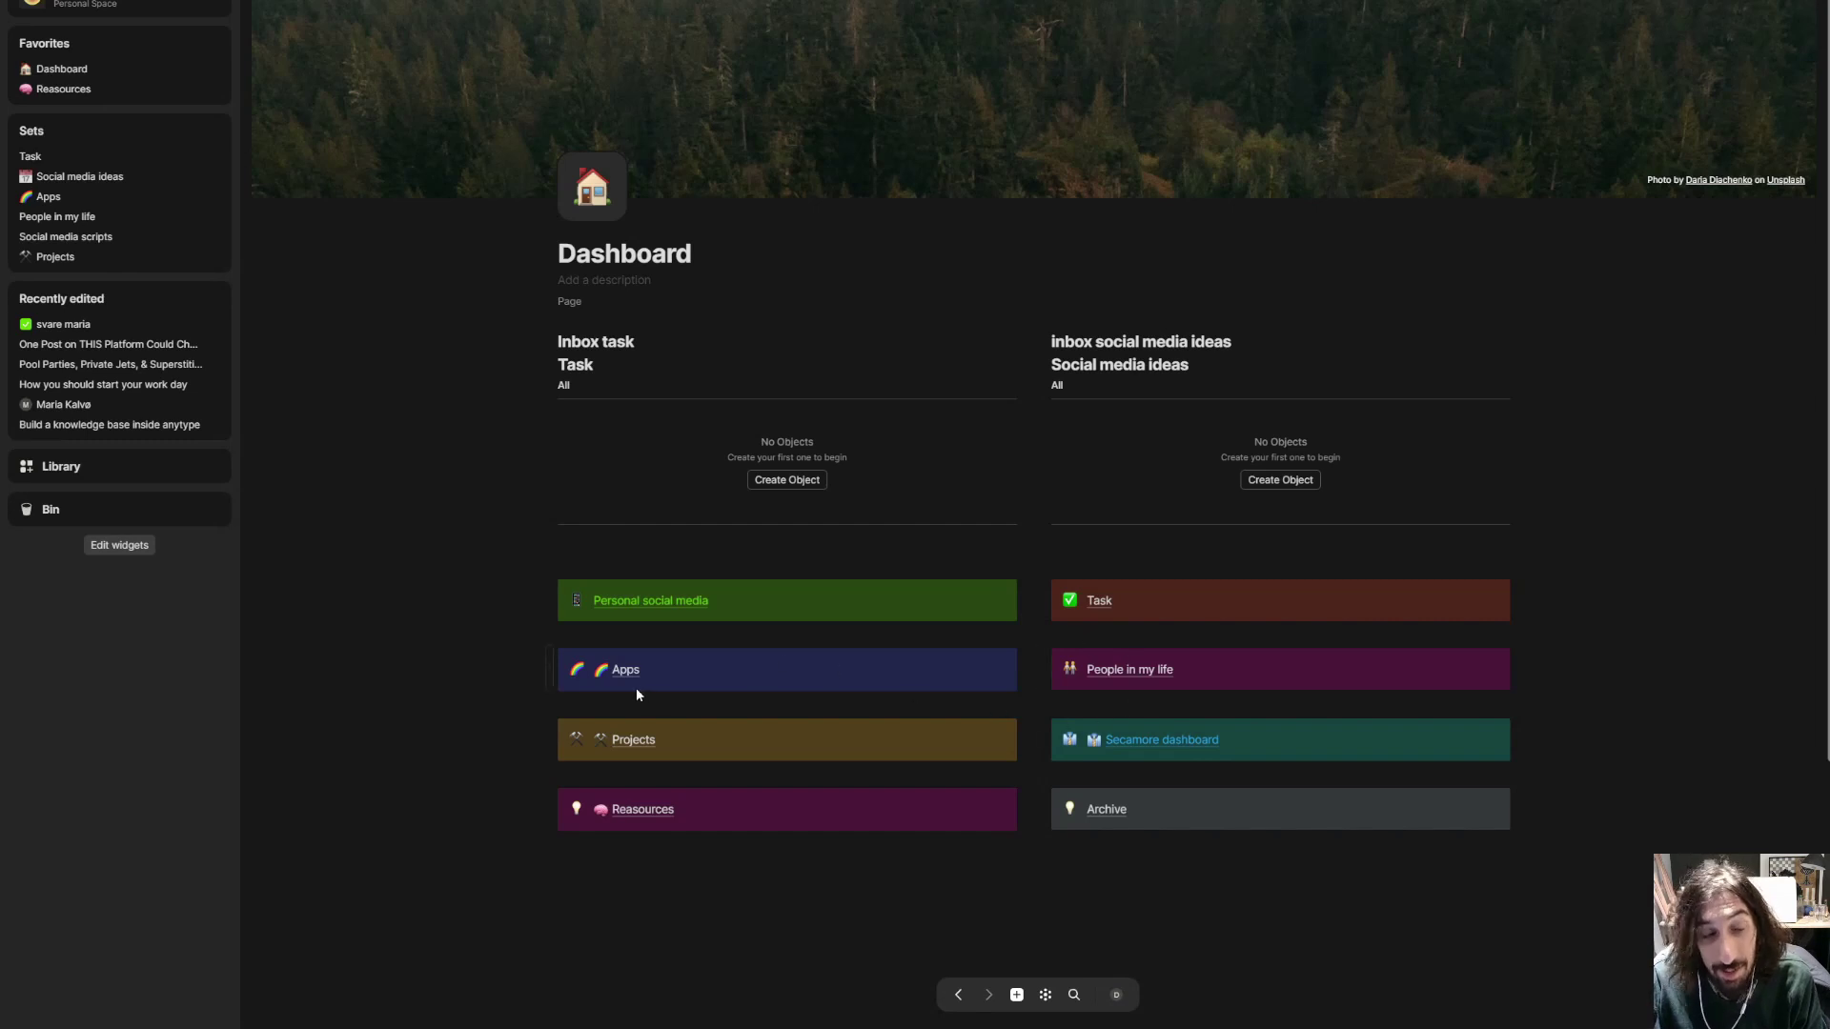
Open the Social media ideas set from the Personal social media page
mouse_move(654, 599)
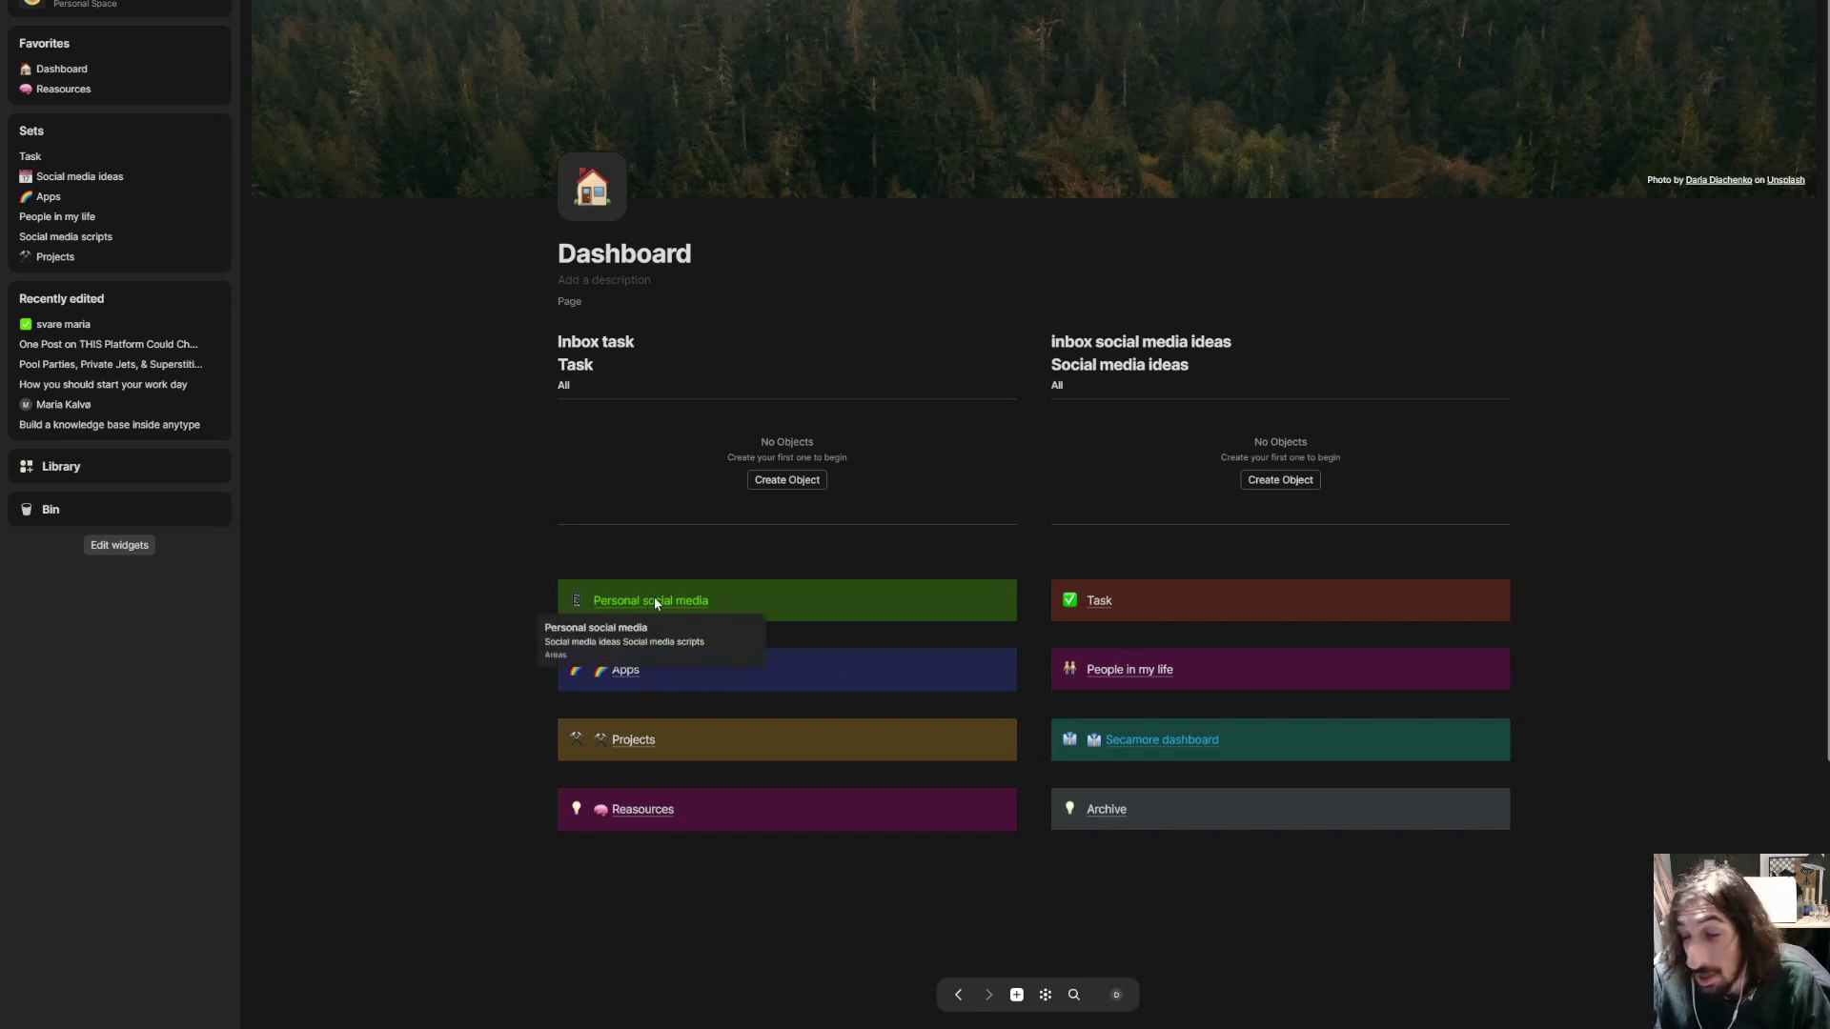
left_click(654, 600)
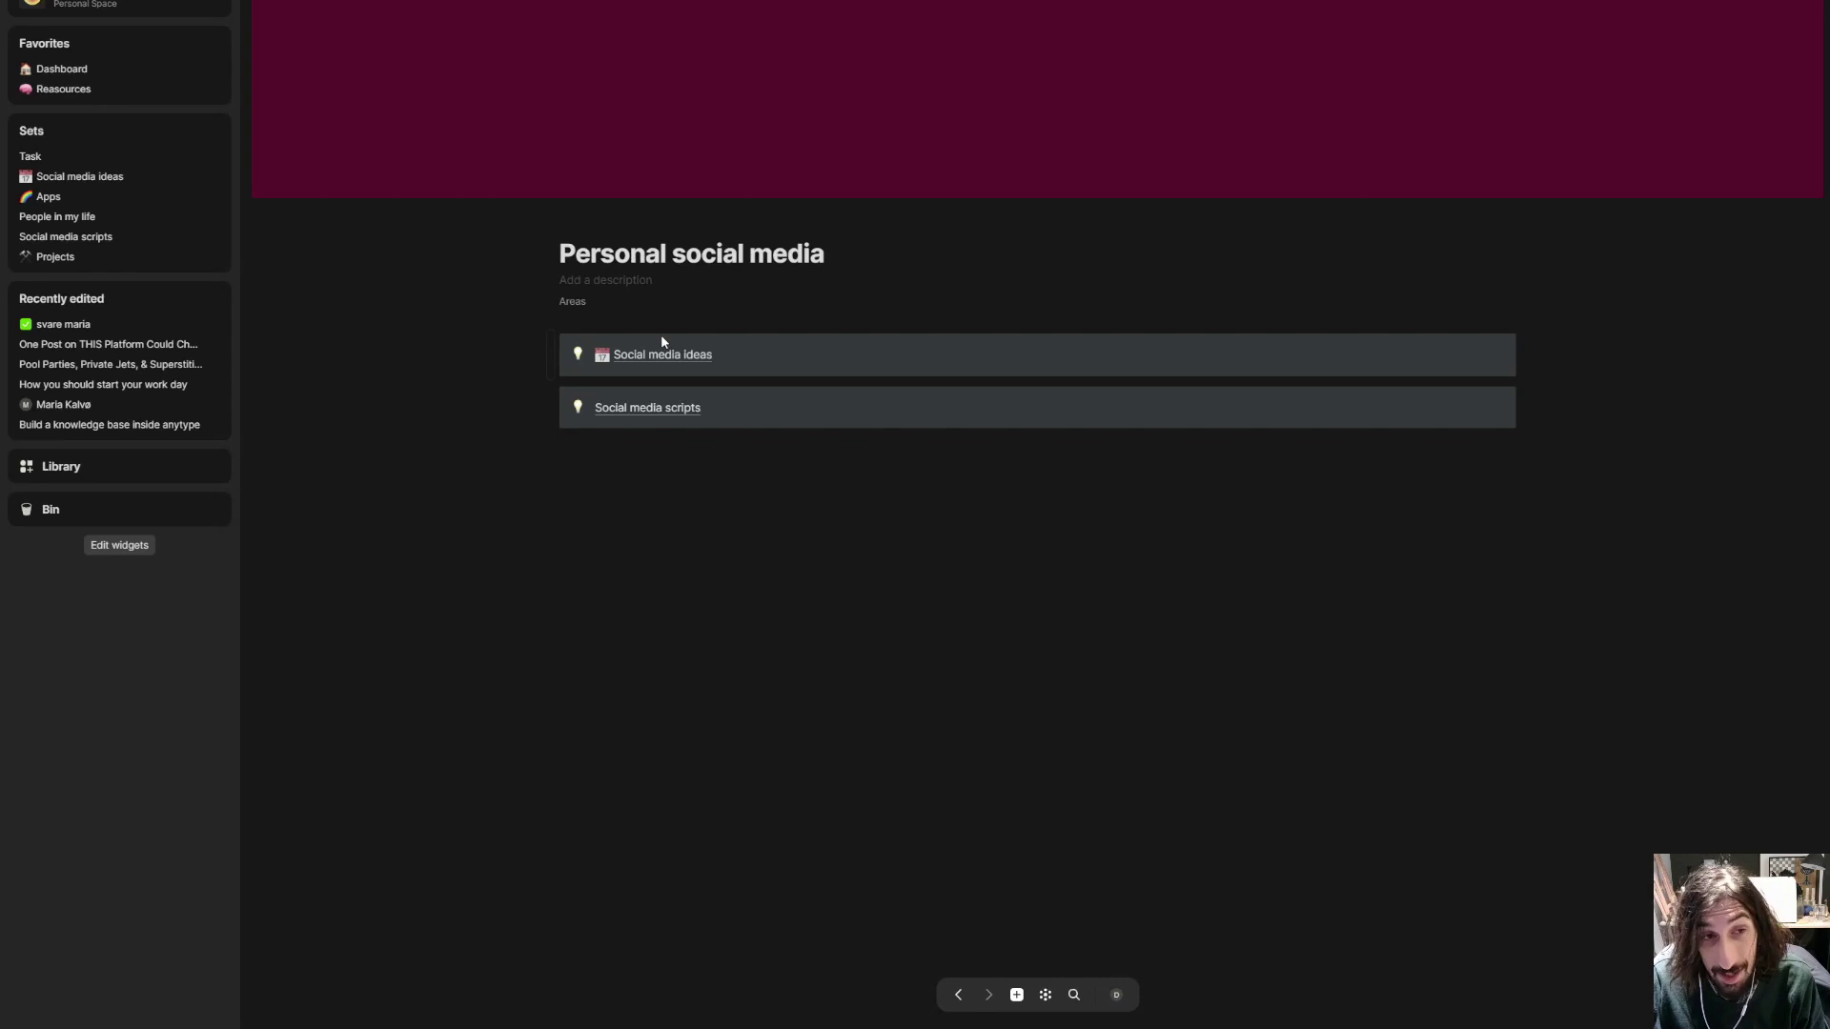
left_click(674, 354)
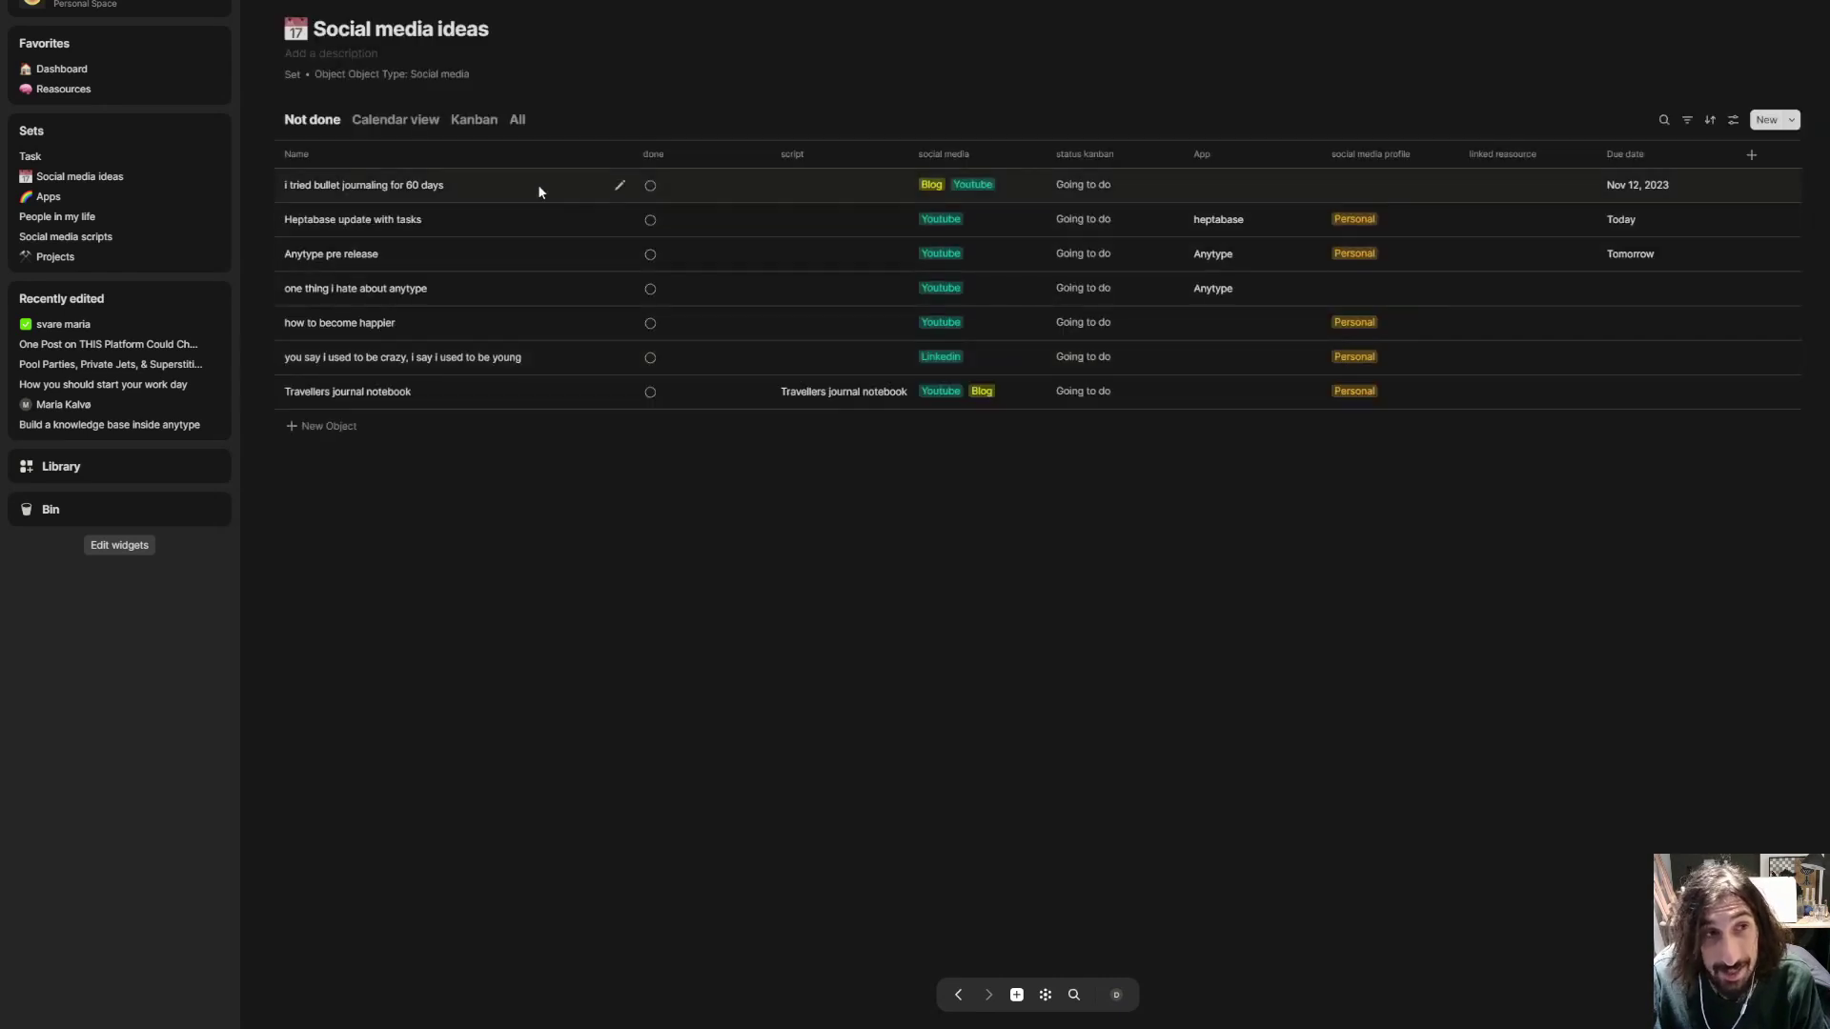
Try the set's Calendar, Not done and Kanban views, ending on the November 2023 calendar
left_click(395, 120)
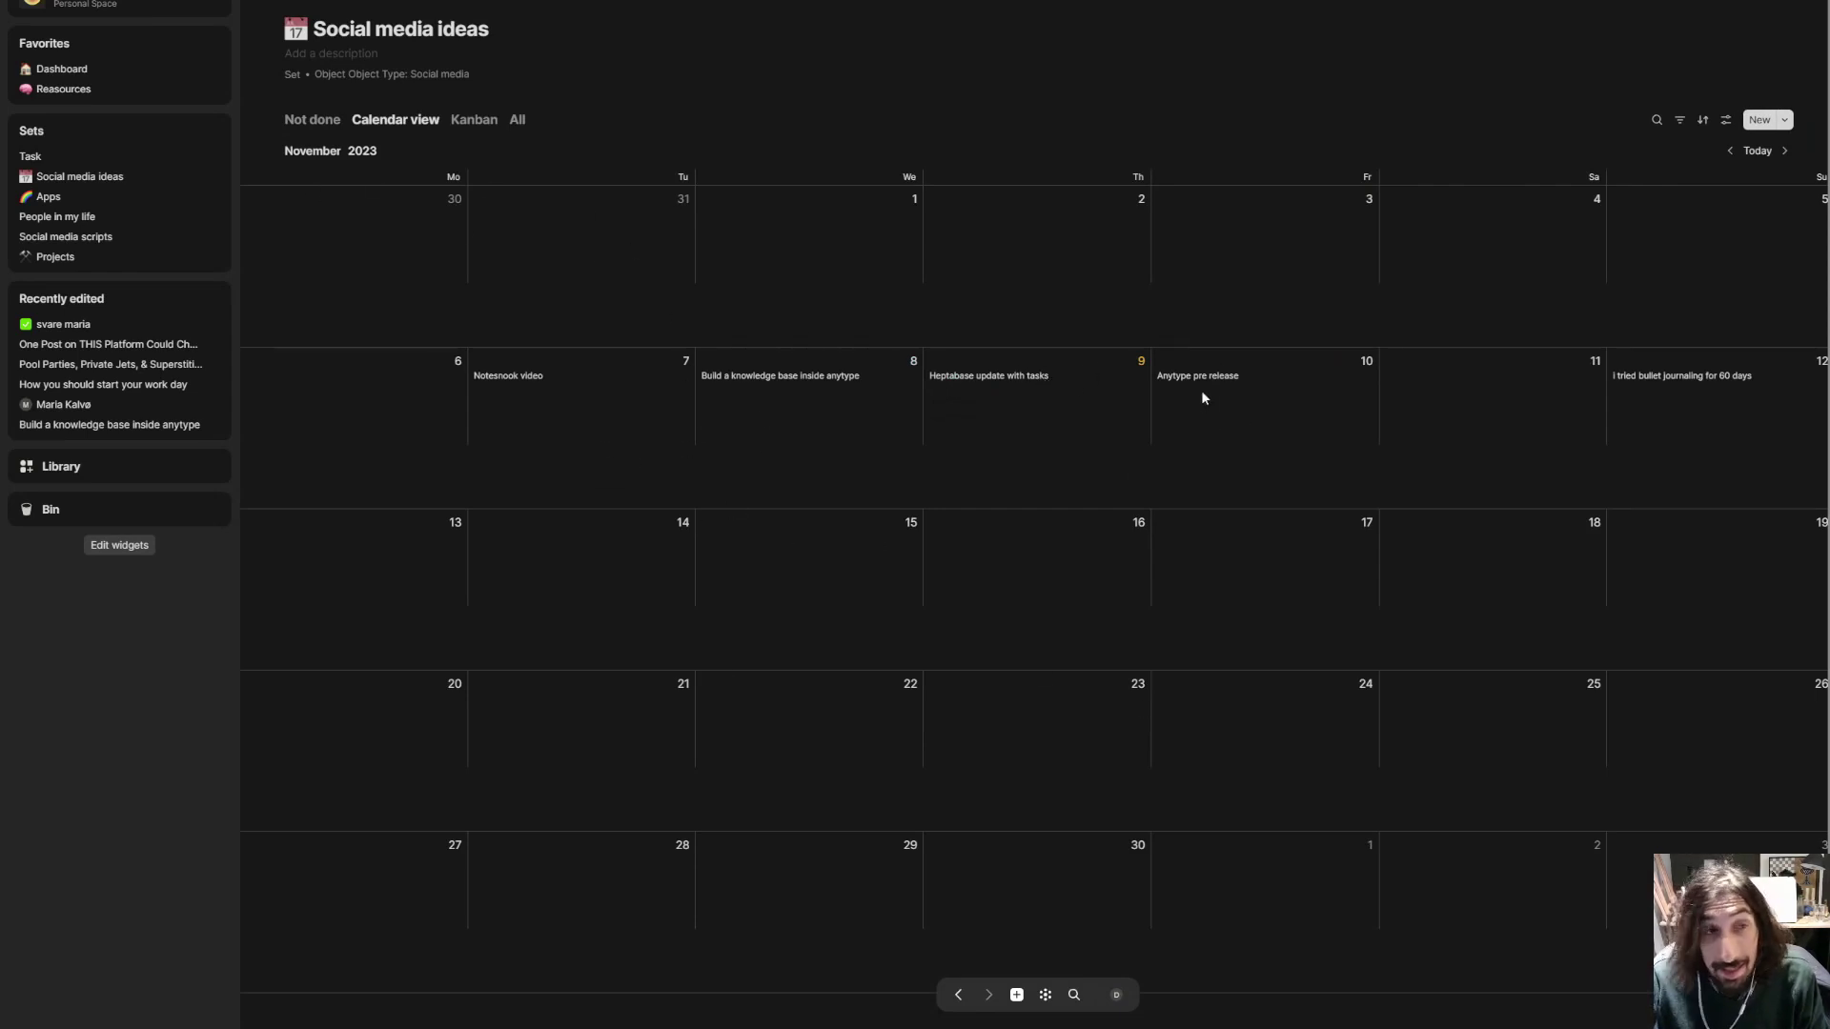
left_click(325, 124)
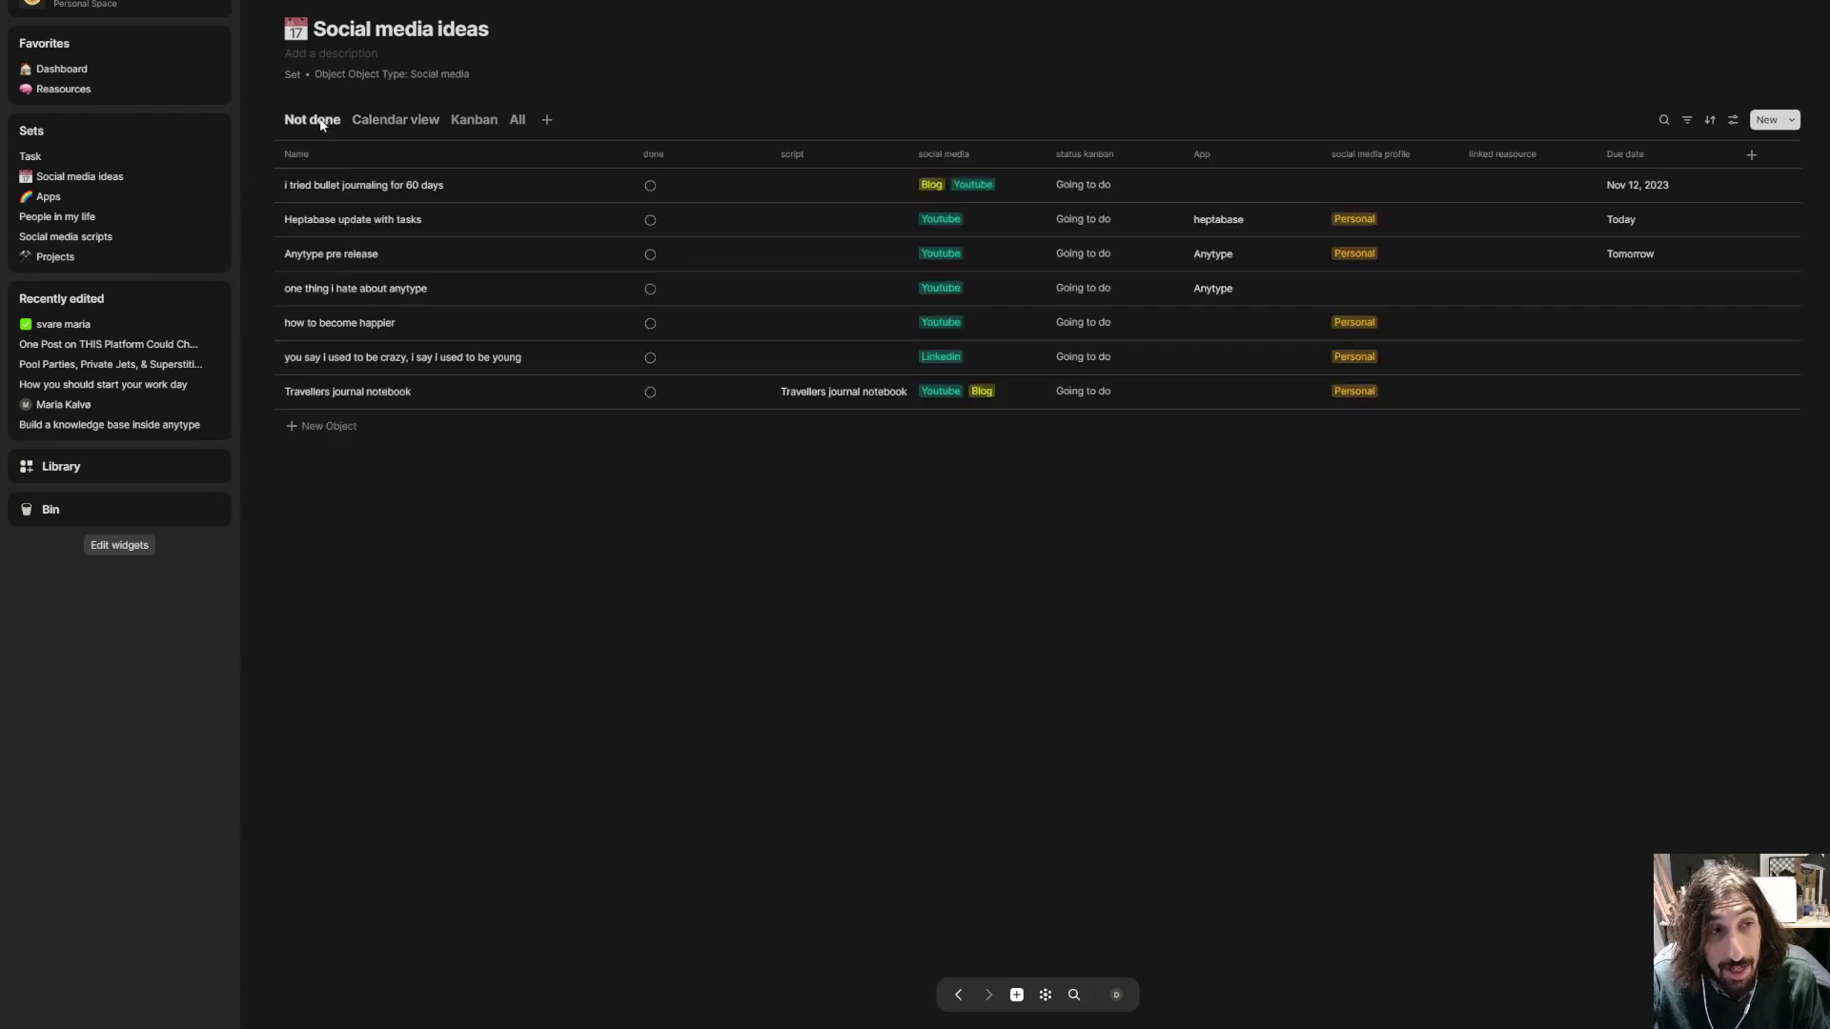
left_click(395, 120)
left_click(455, 122)
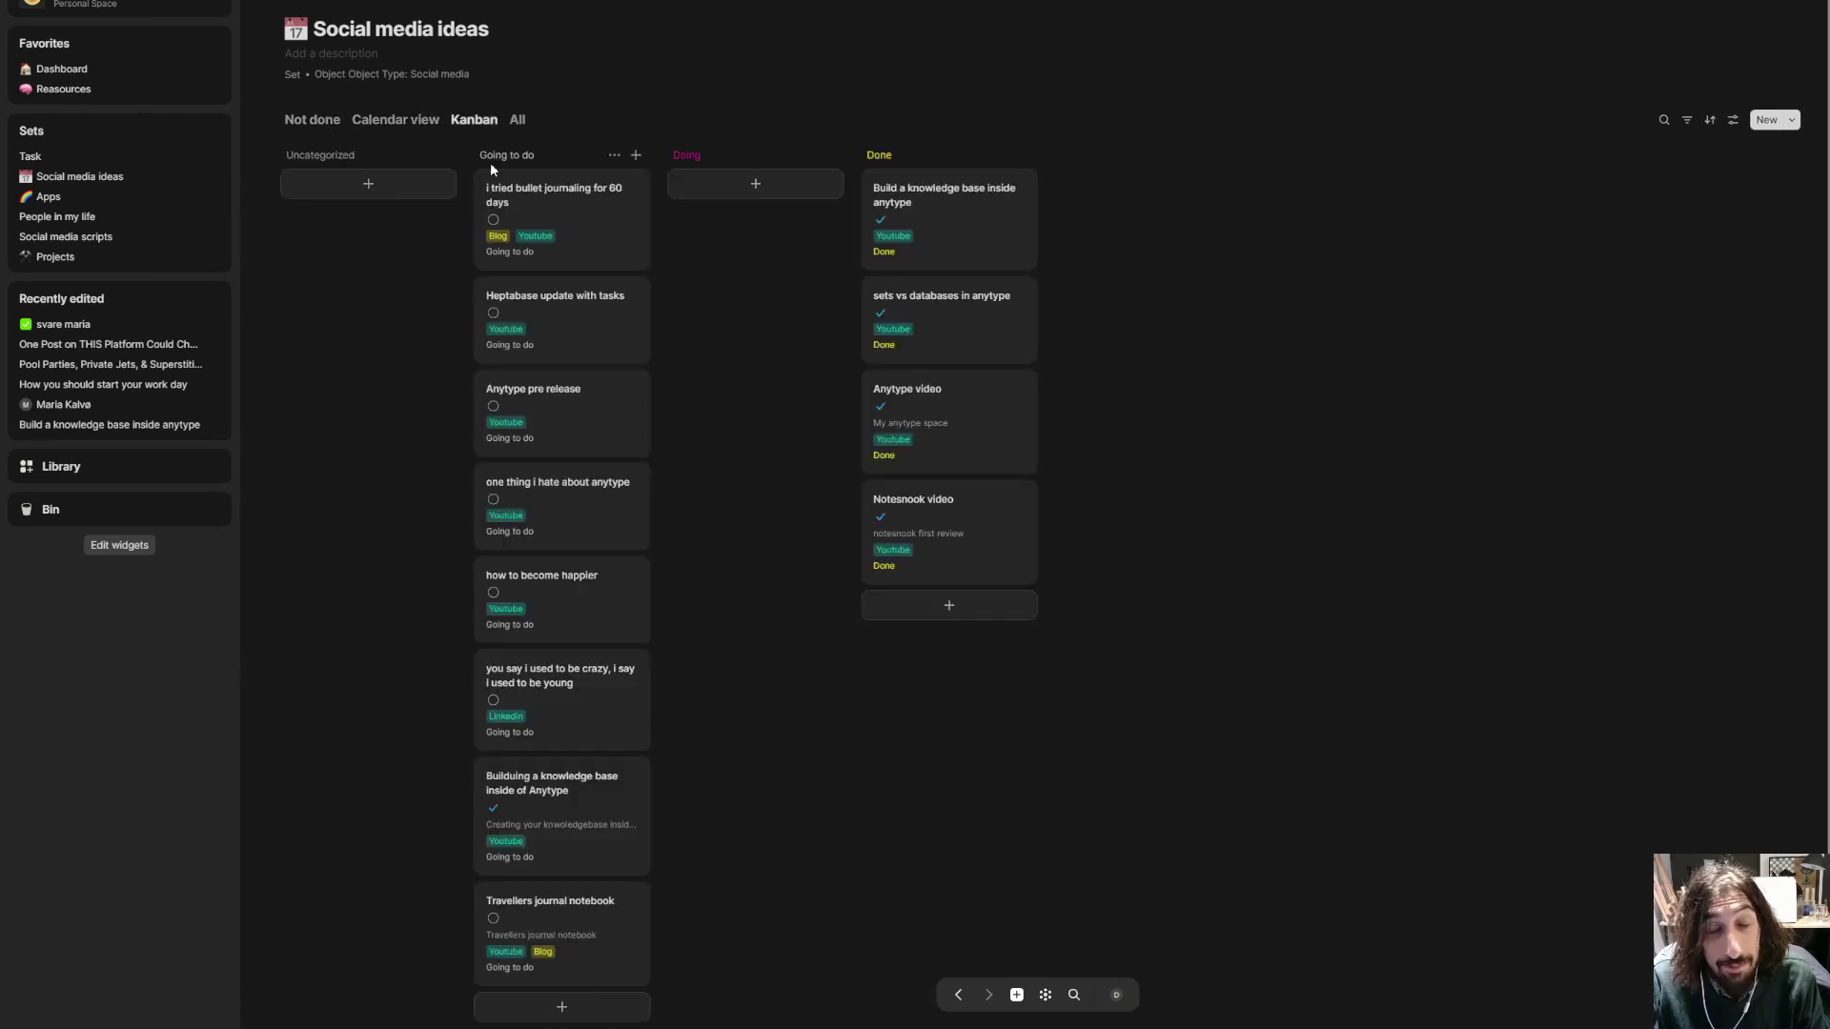
left_click(399, 128)
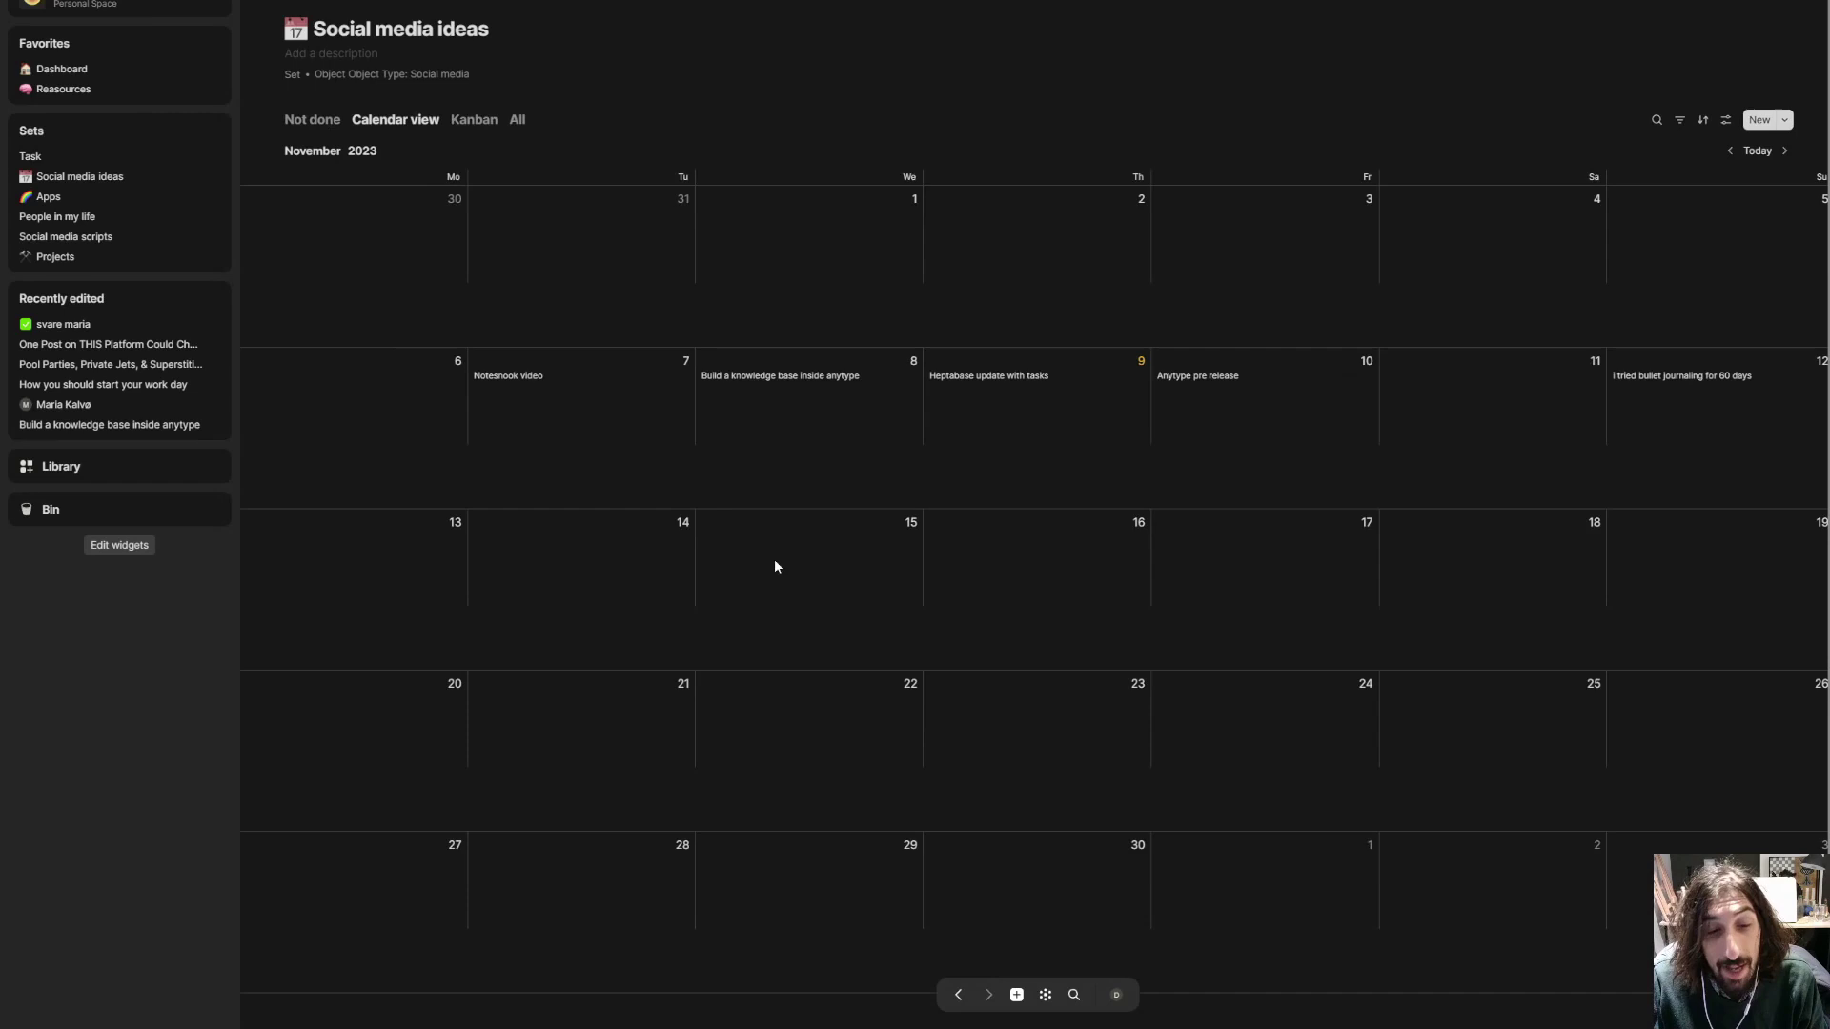
Switch to the Private Space and add an empty text block below Knowledge base
left_click(1119, 996)
left_click(1018, 918)
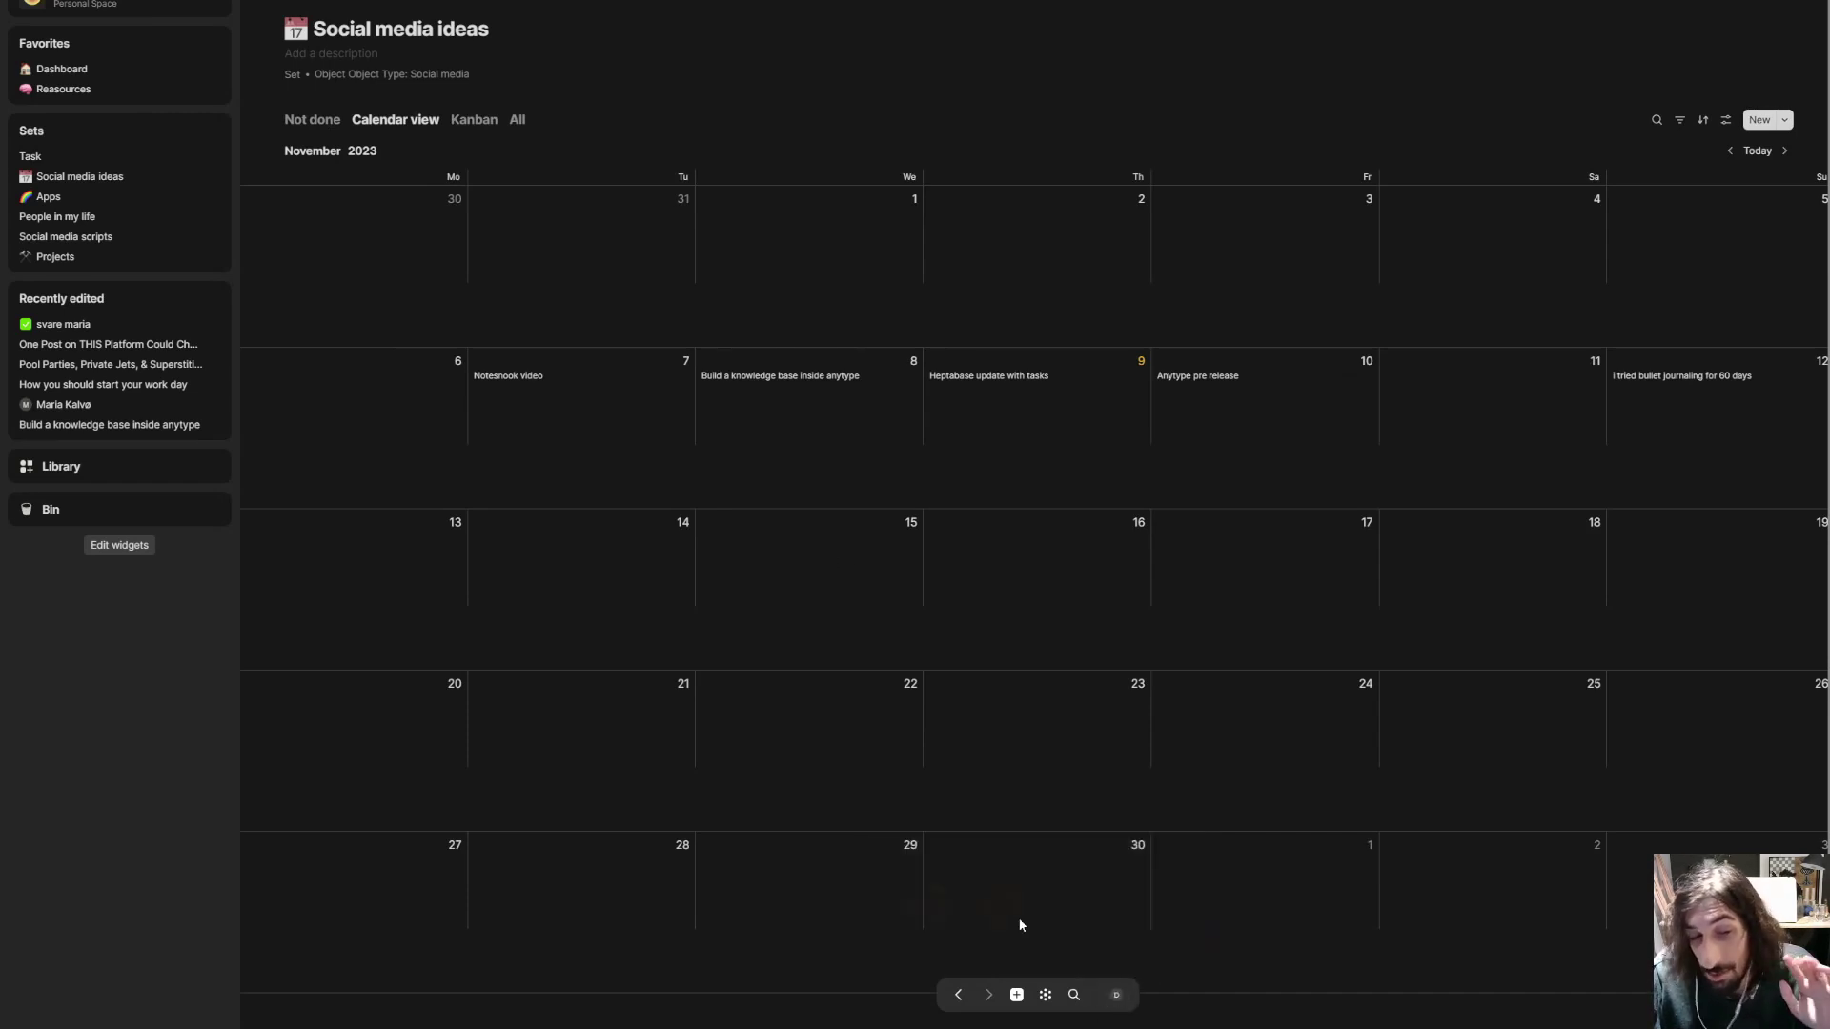
left_click(1116, 996)
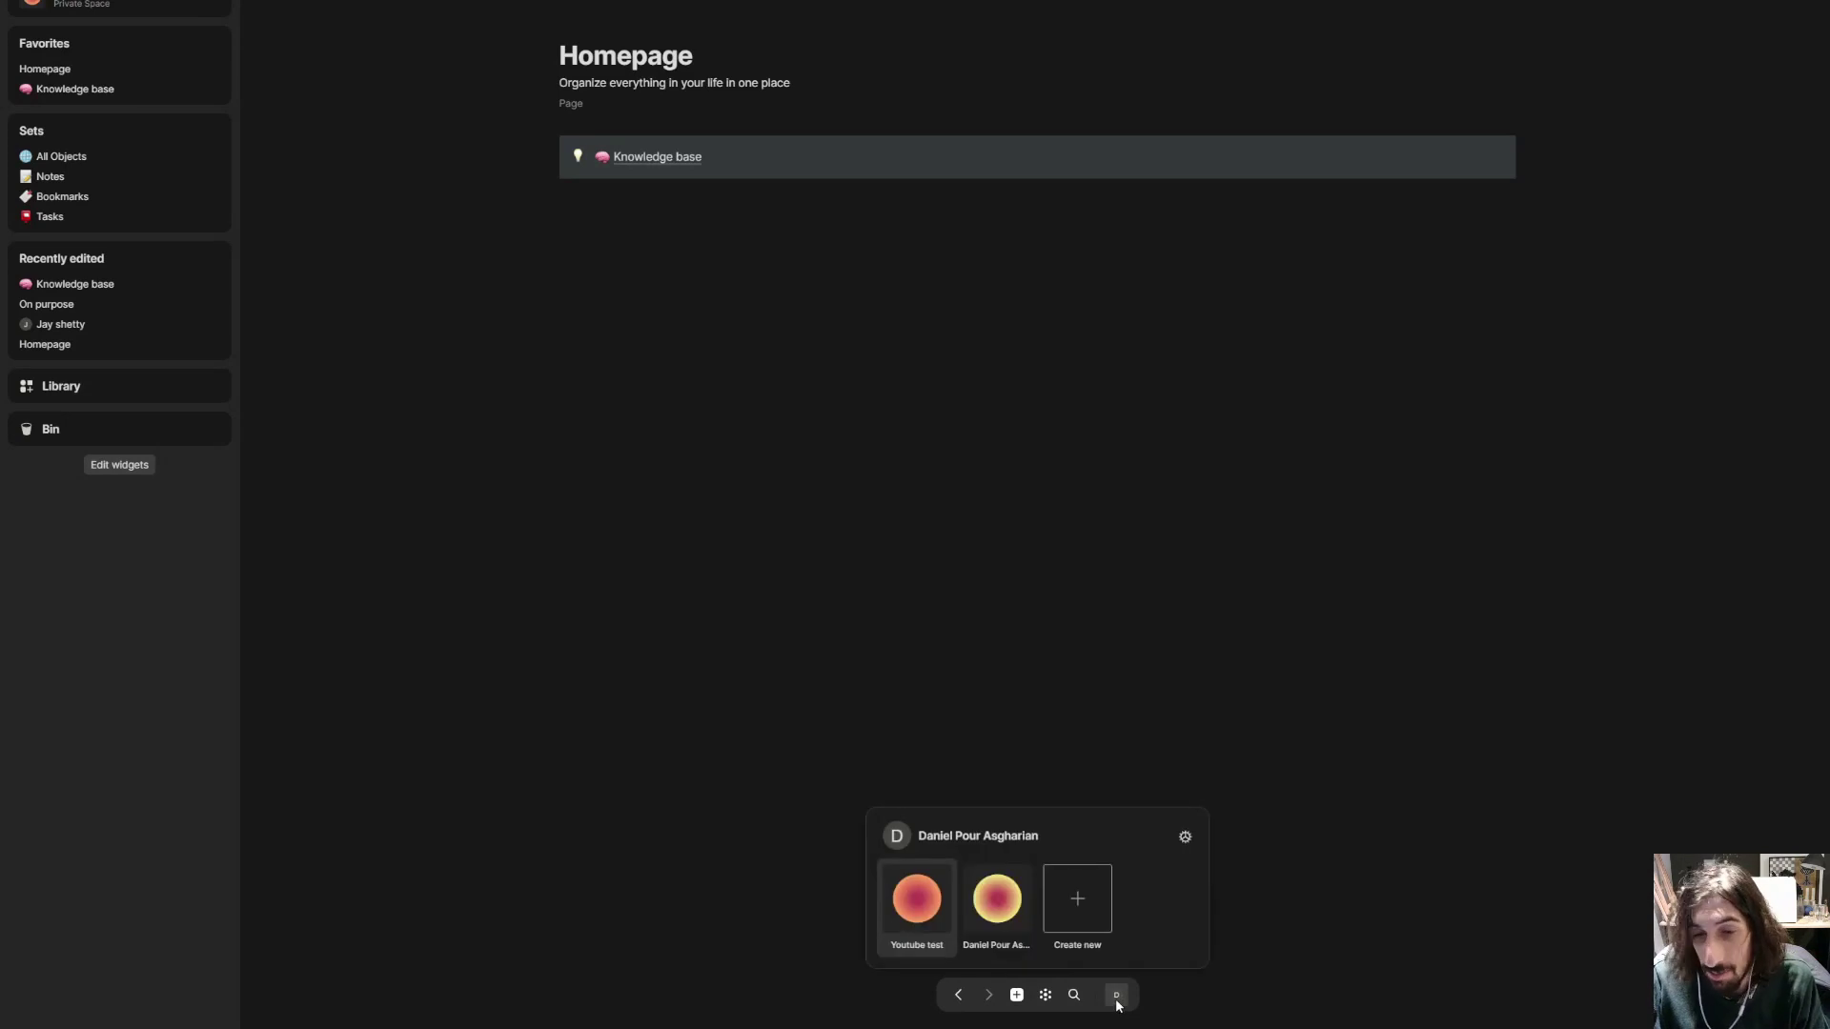
left_click(1116, 996)
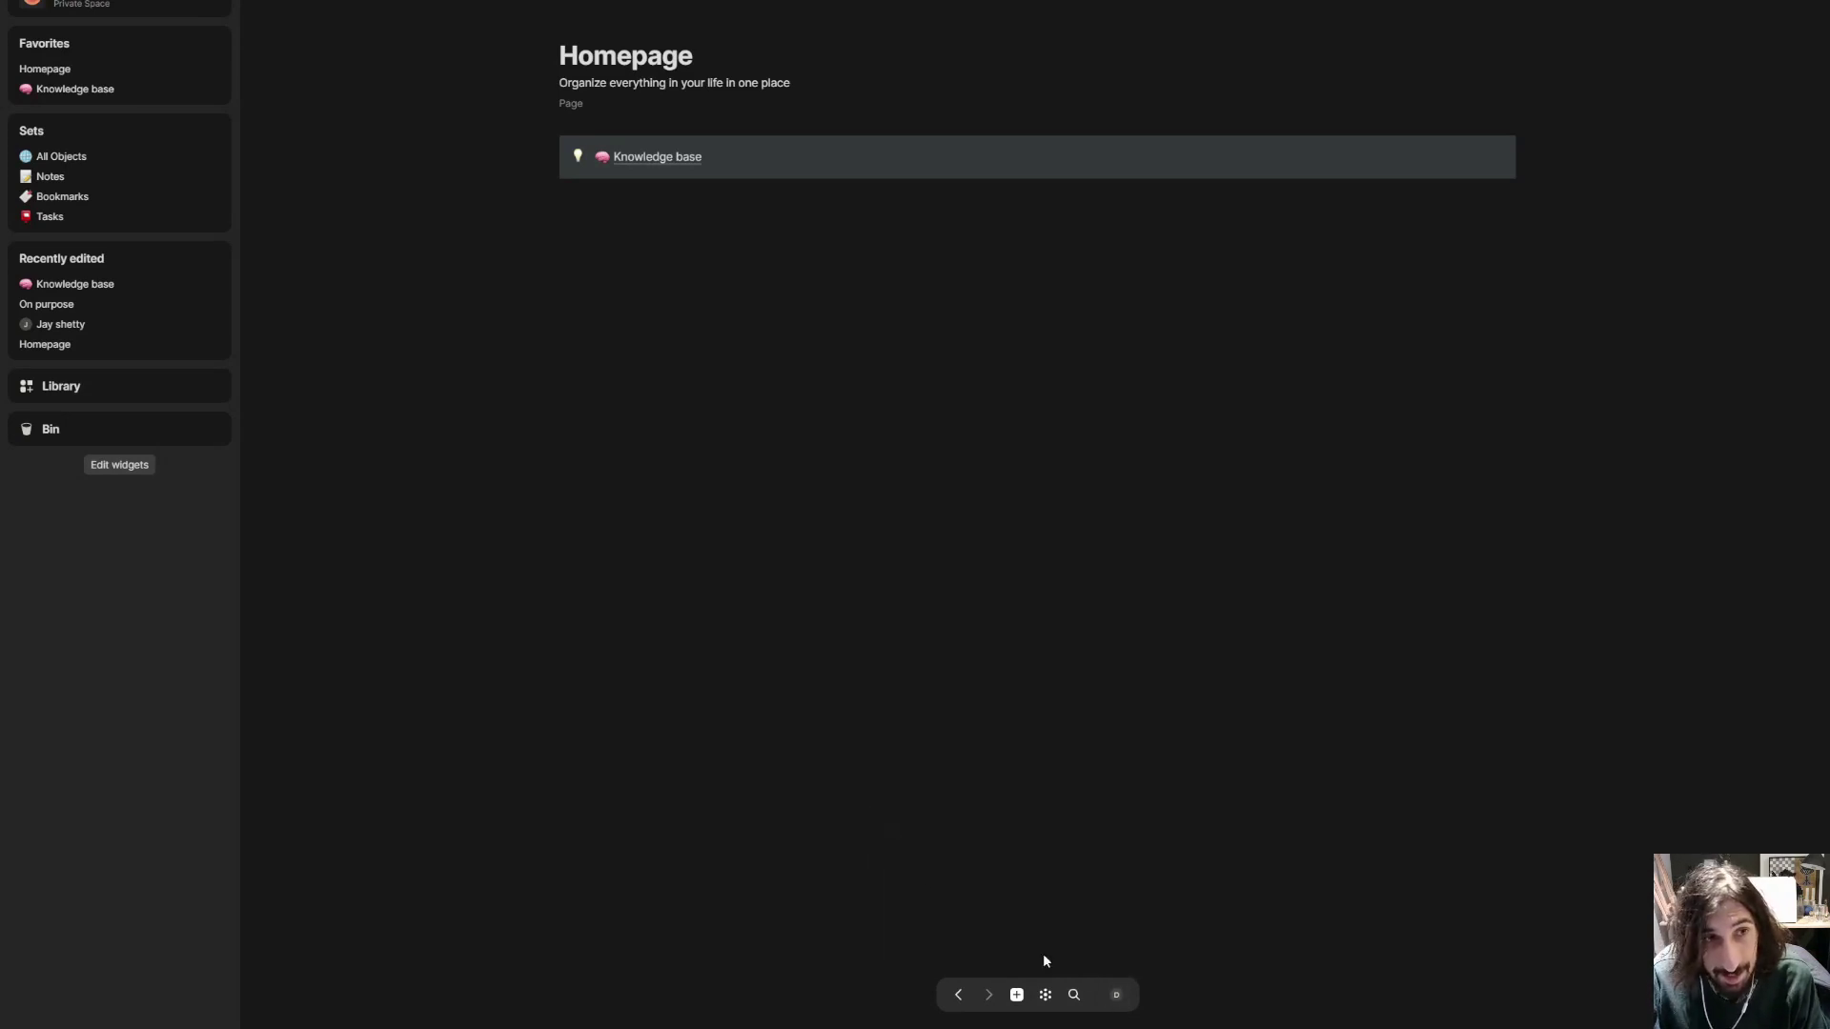
left_click(720, 231)
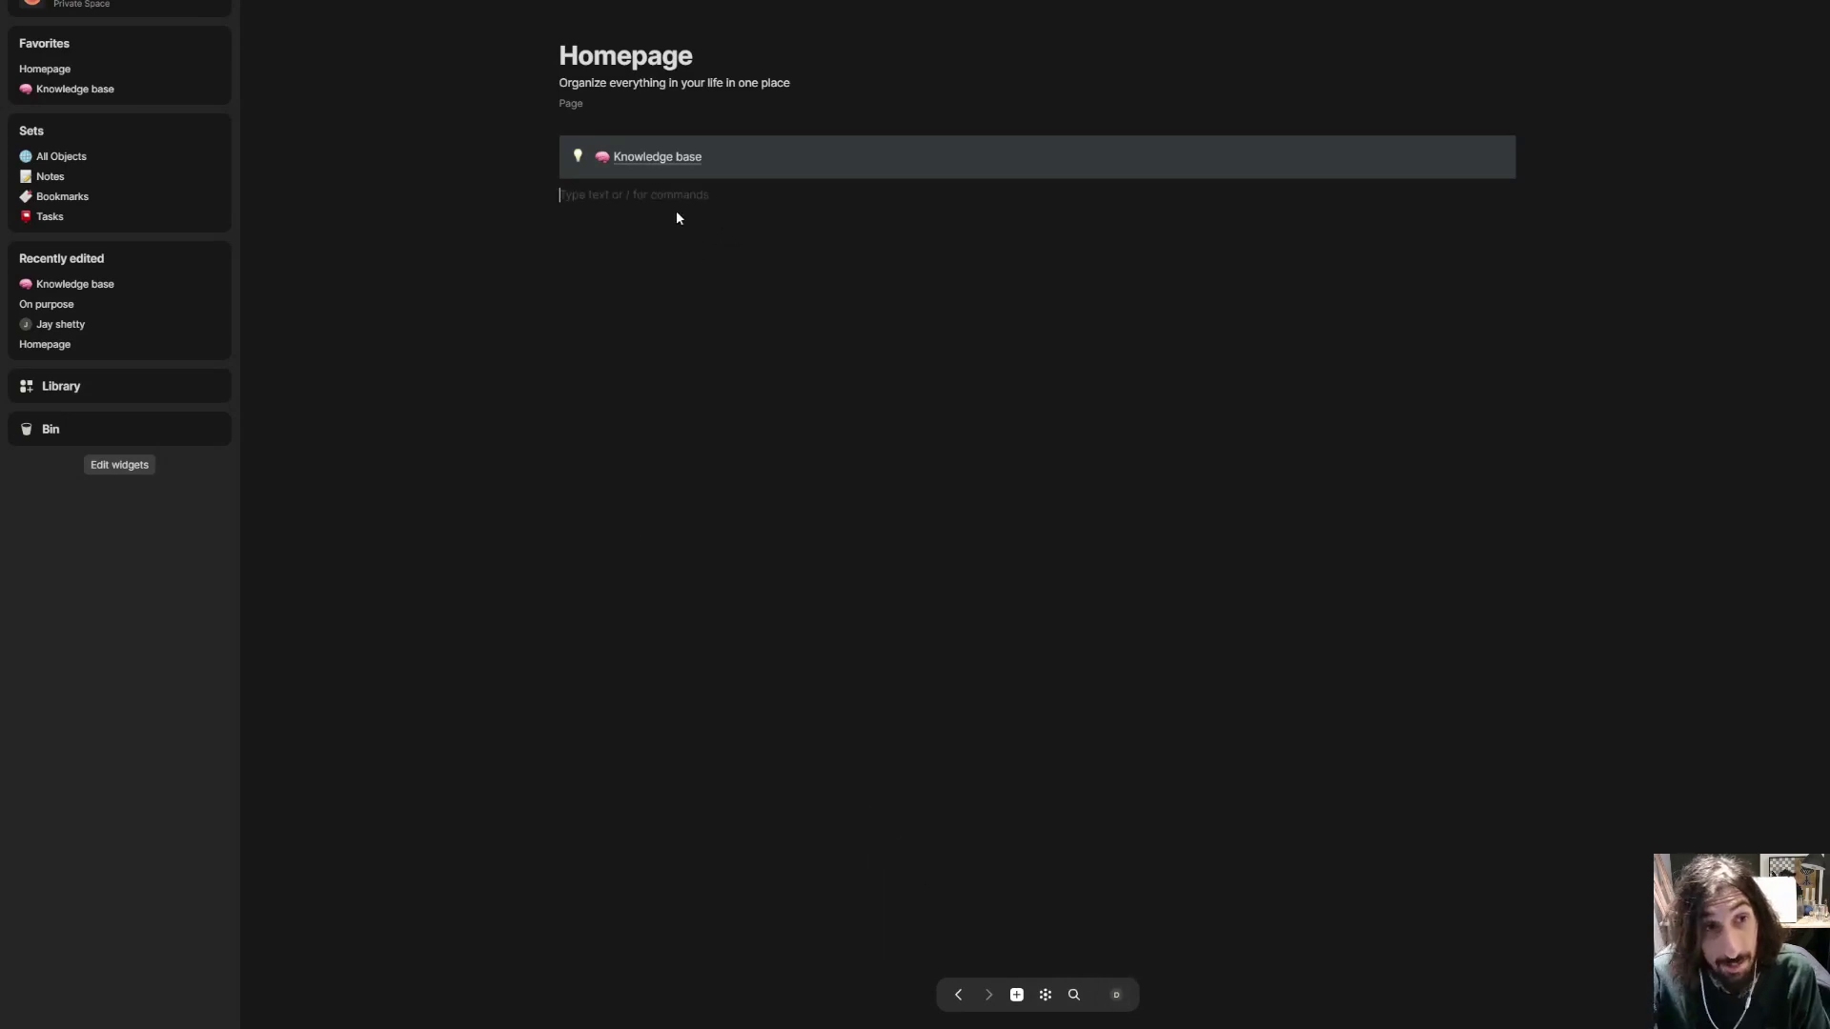
Add a new view to the Knowledge base collection and set its layout to Calendar
left_click(665, 161)
left_click(328, 121)
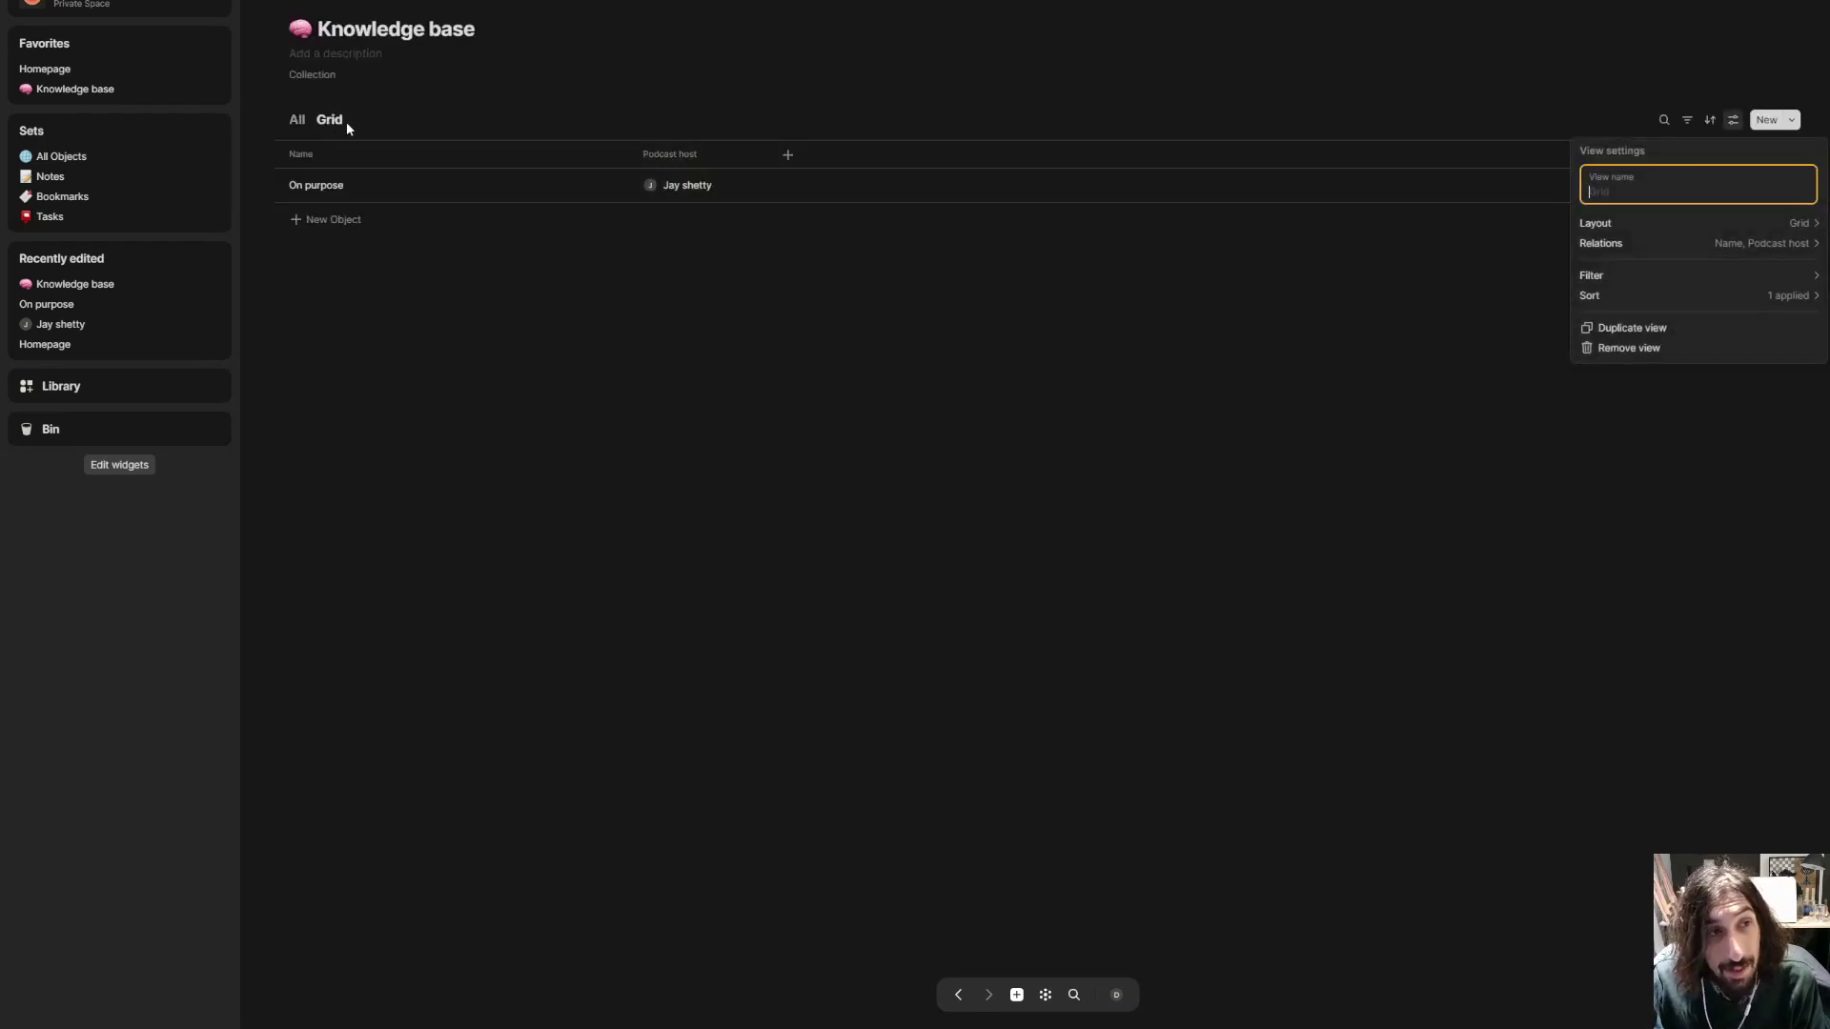
left_click(1696, 226)
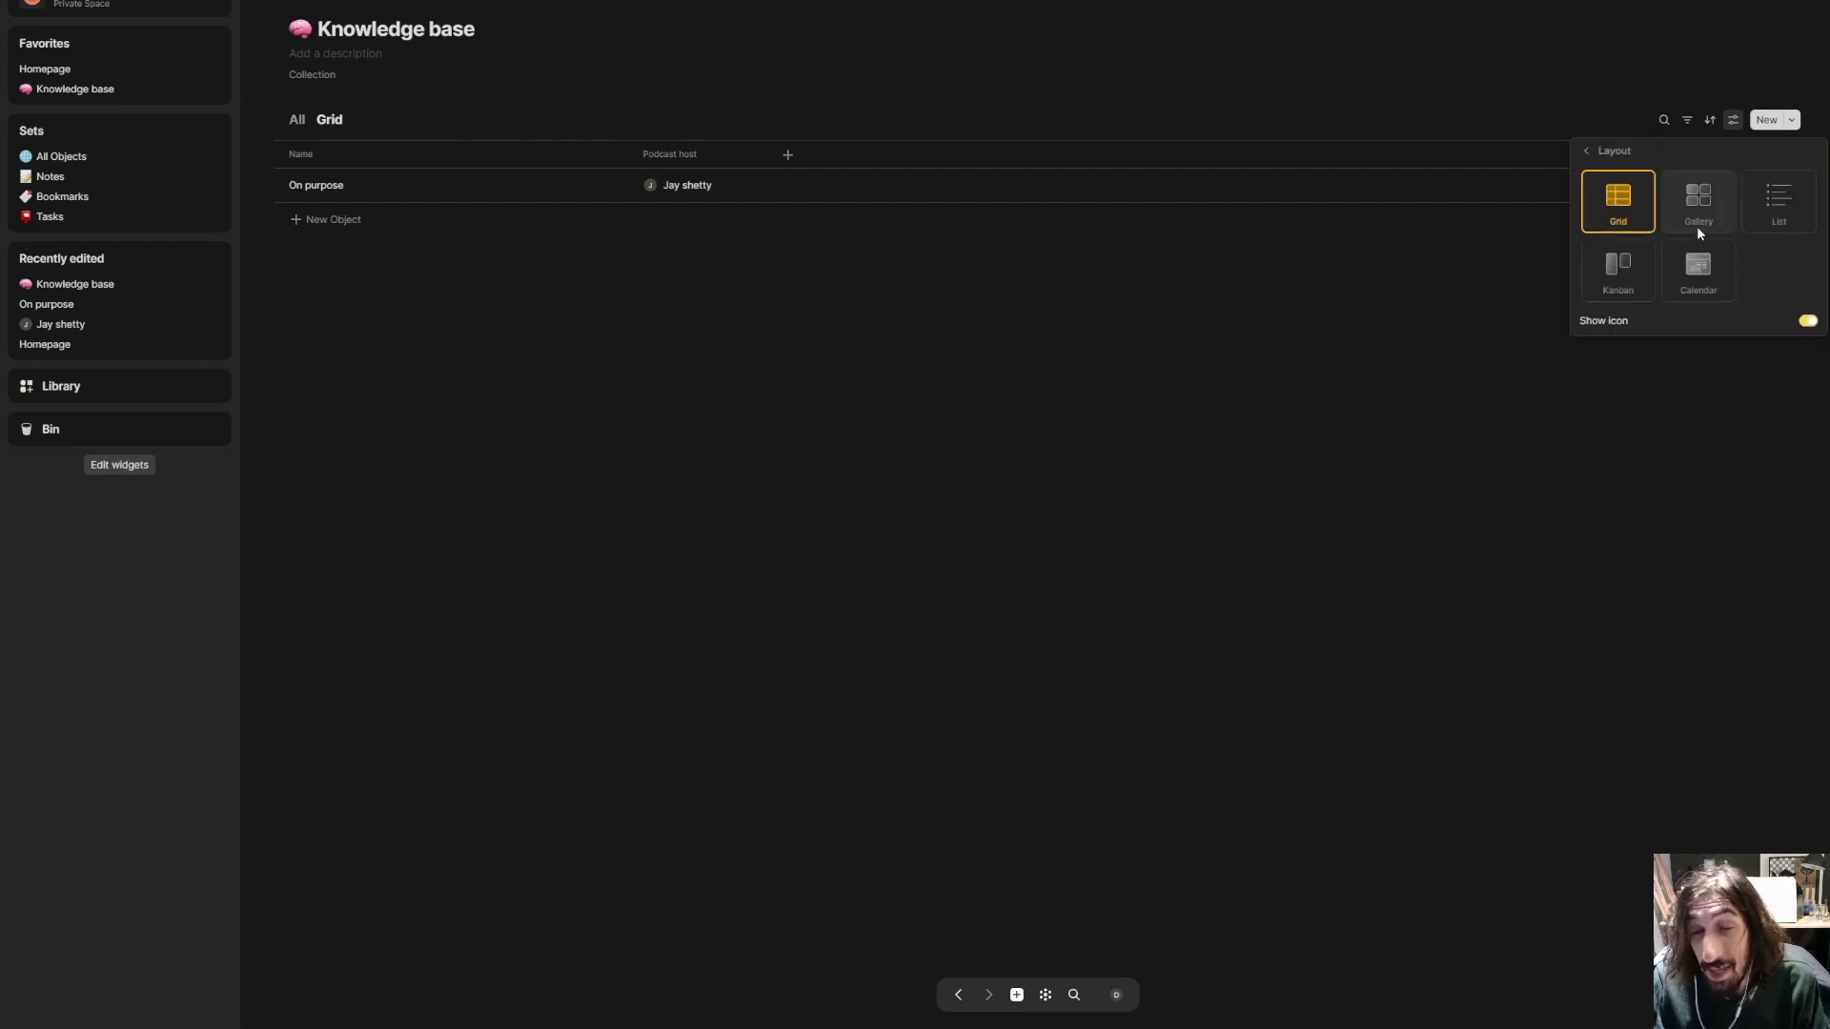
left_click(1696, 226)
left_click(1761, 209)
left_click(1721, 264)
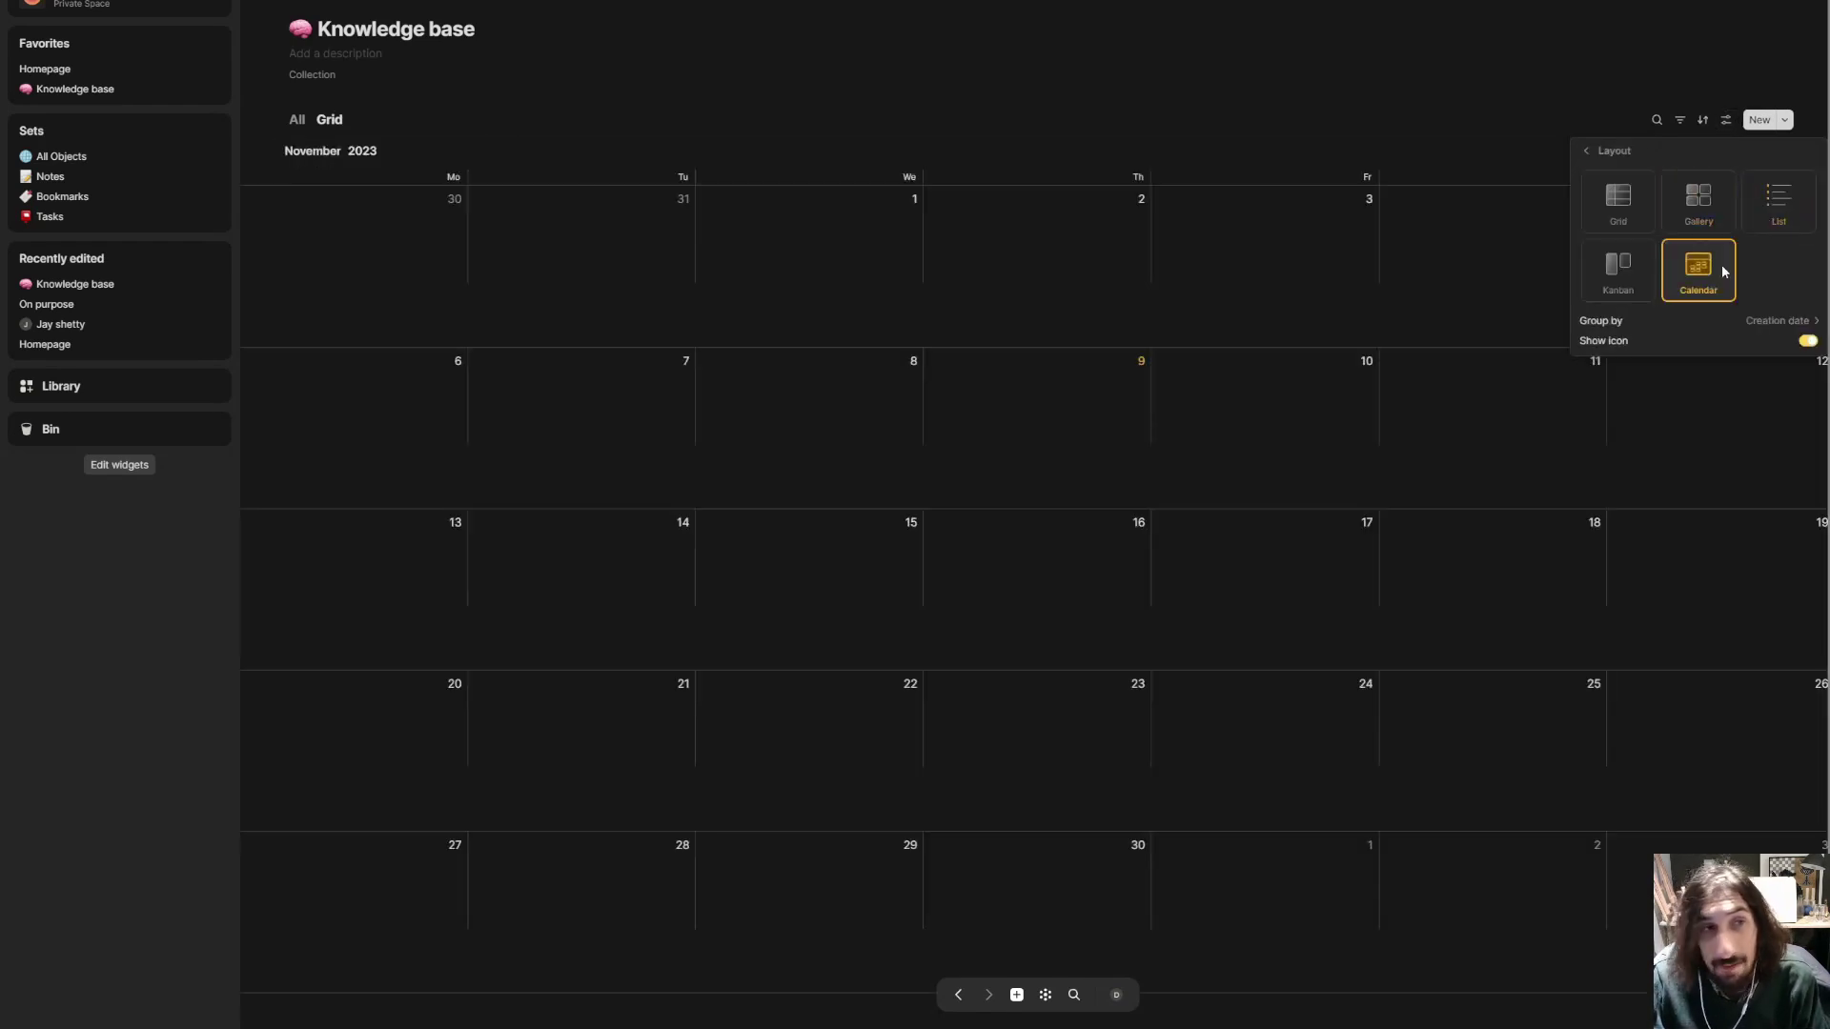
left_click(1283, 96)
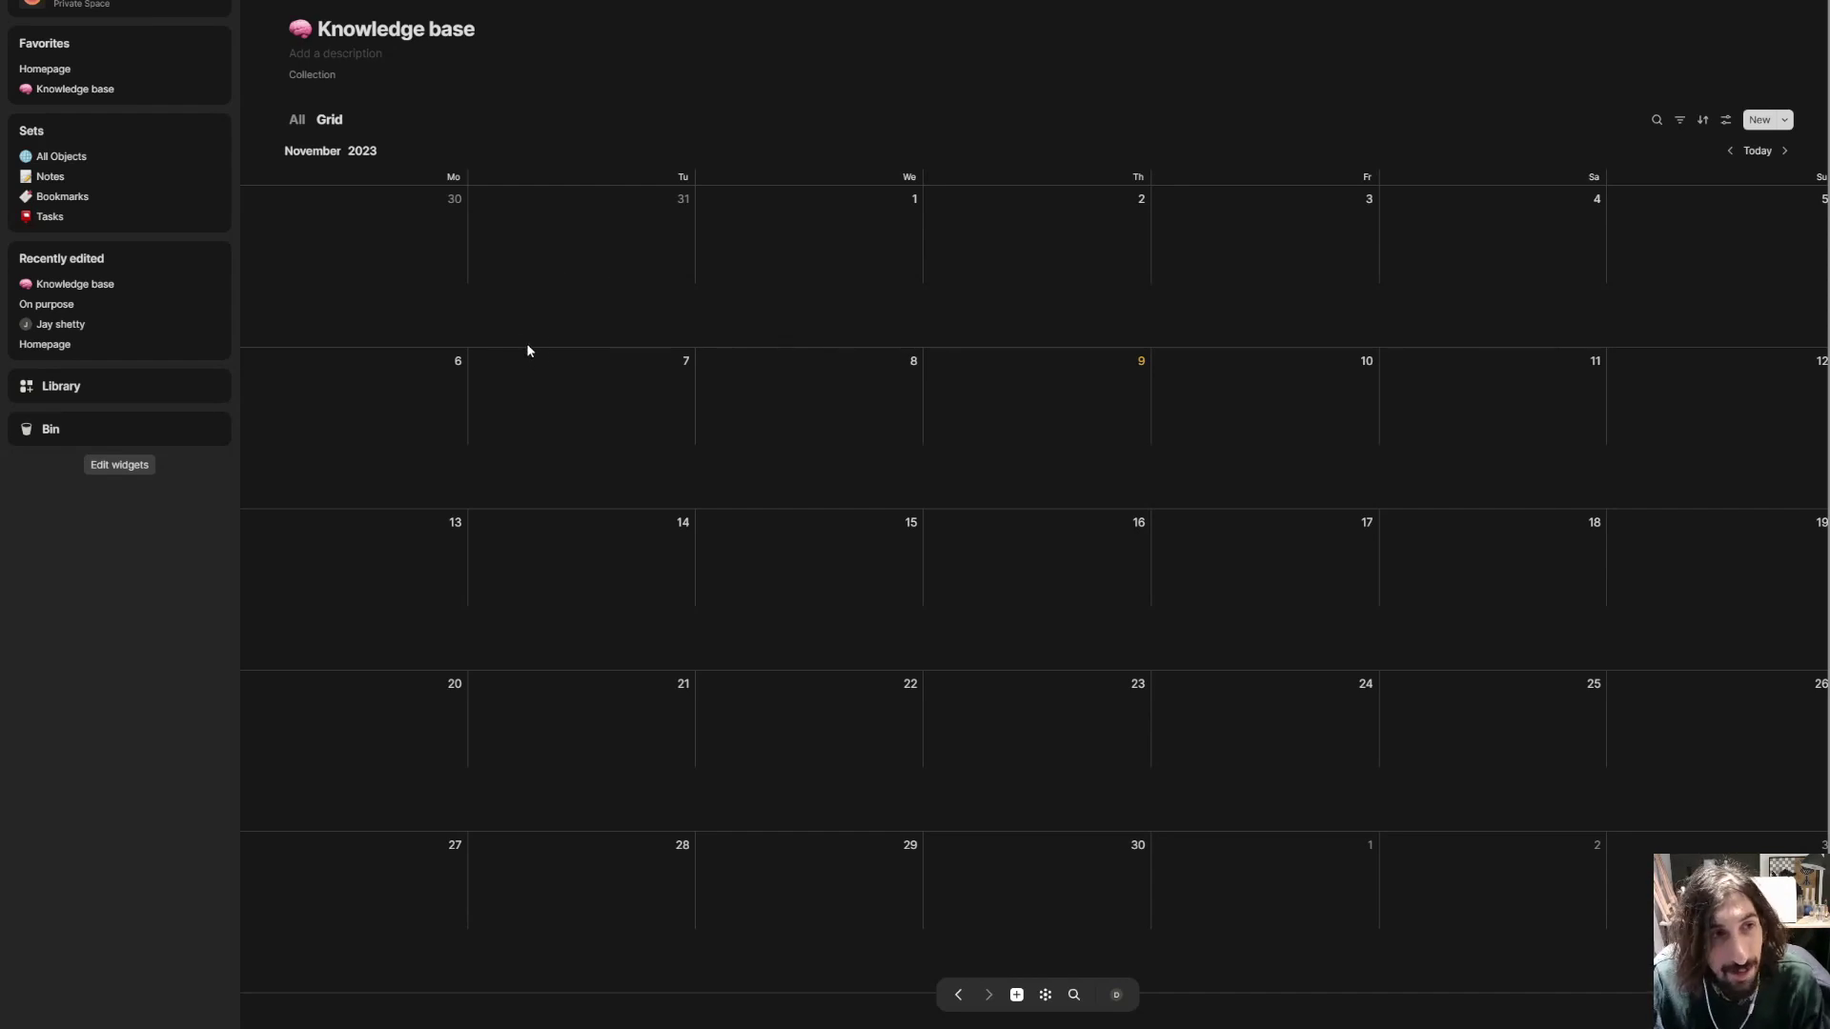
Compare the All and Grid views, then delete the Grid calendar view
left_click(296, 119)
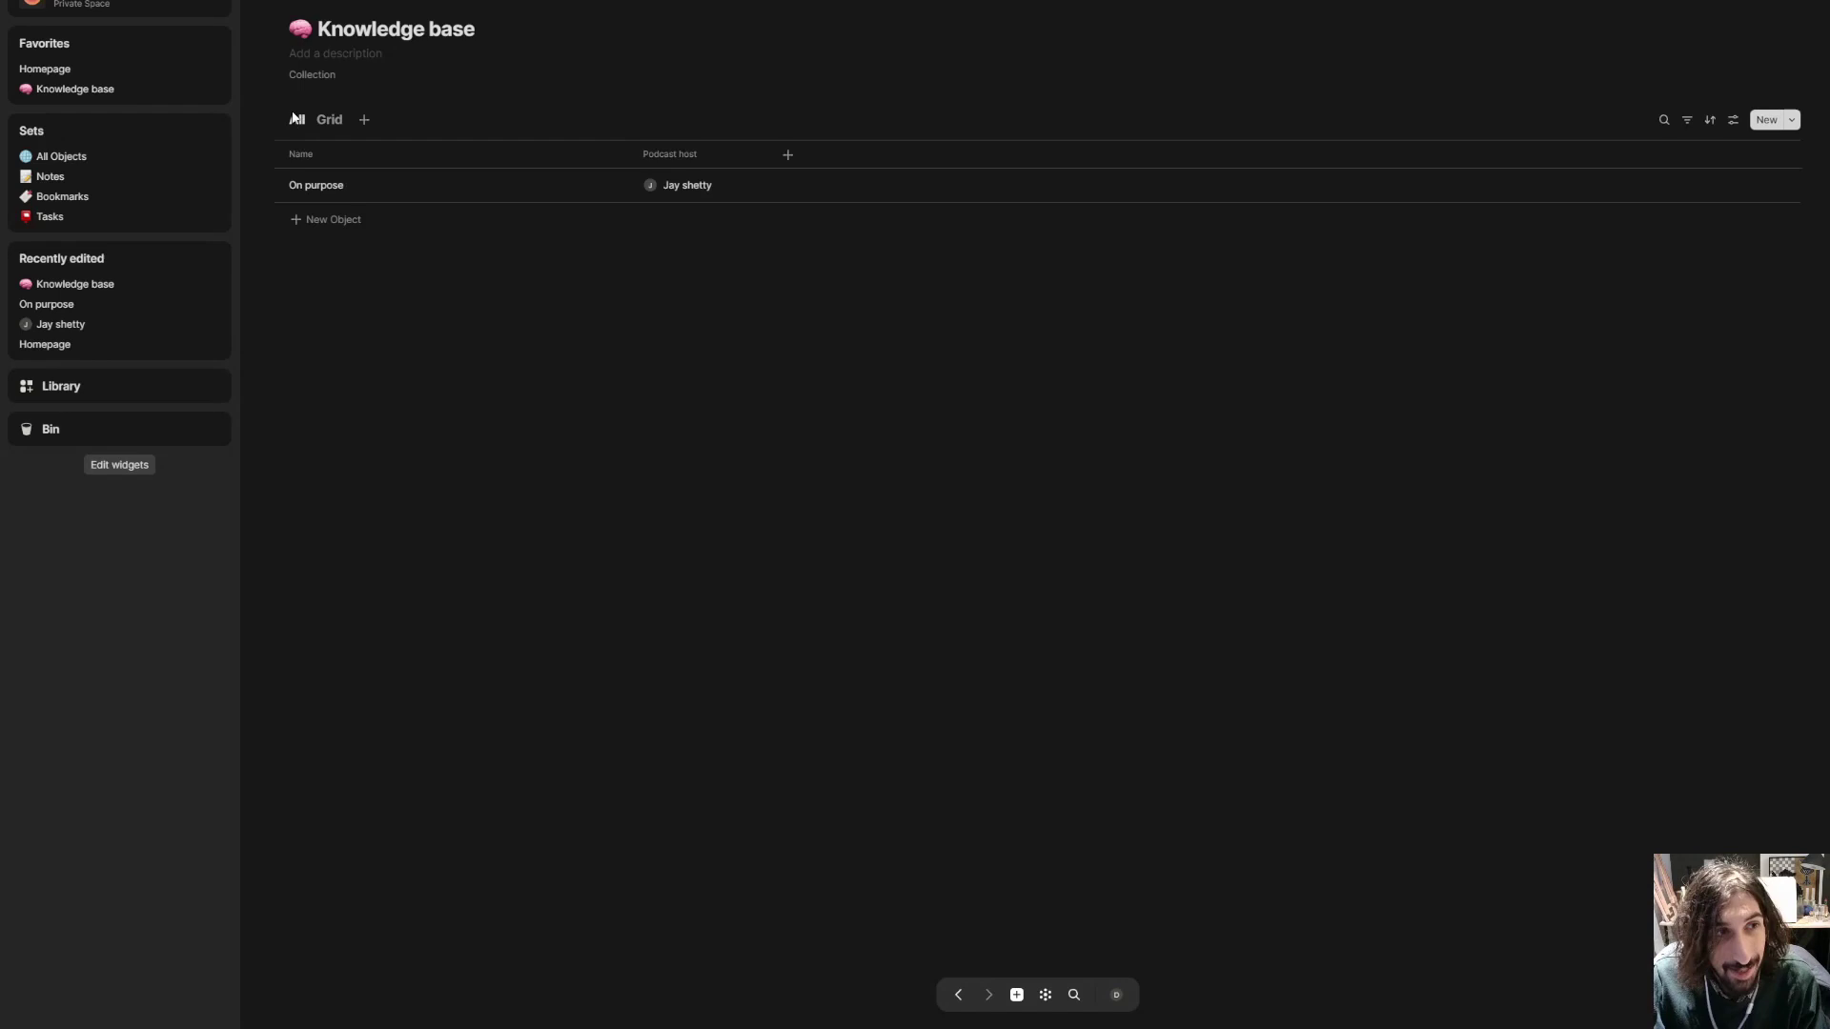
left_click(333, 122)
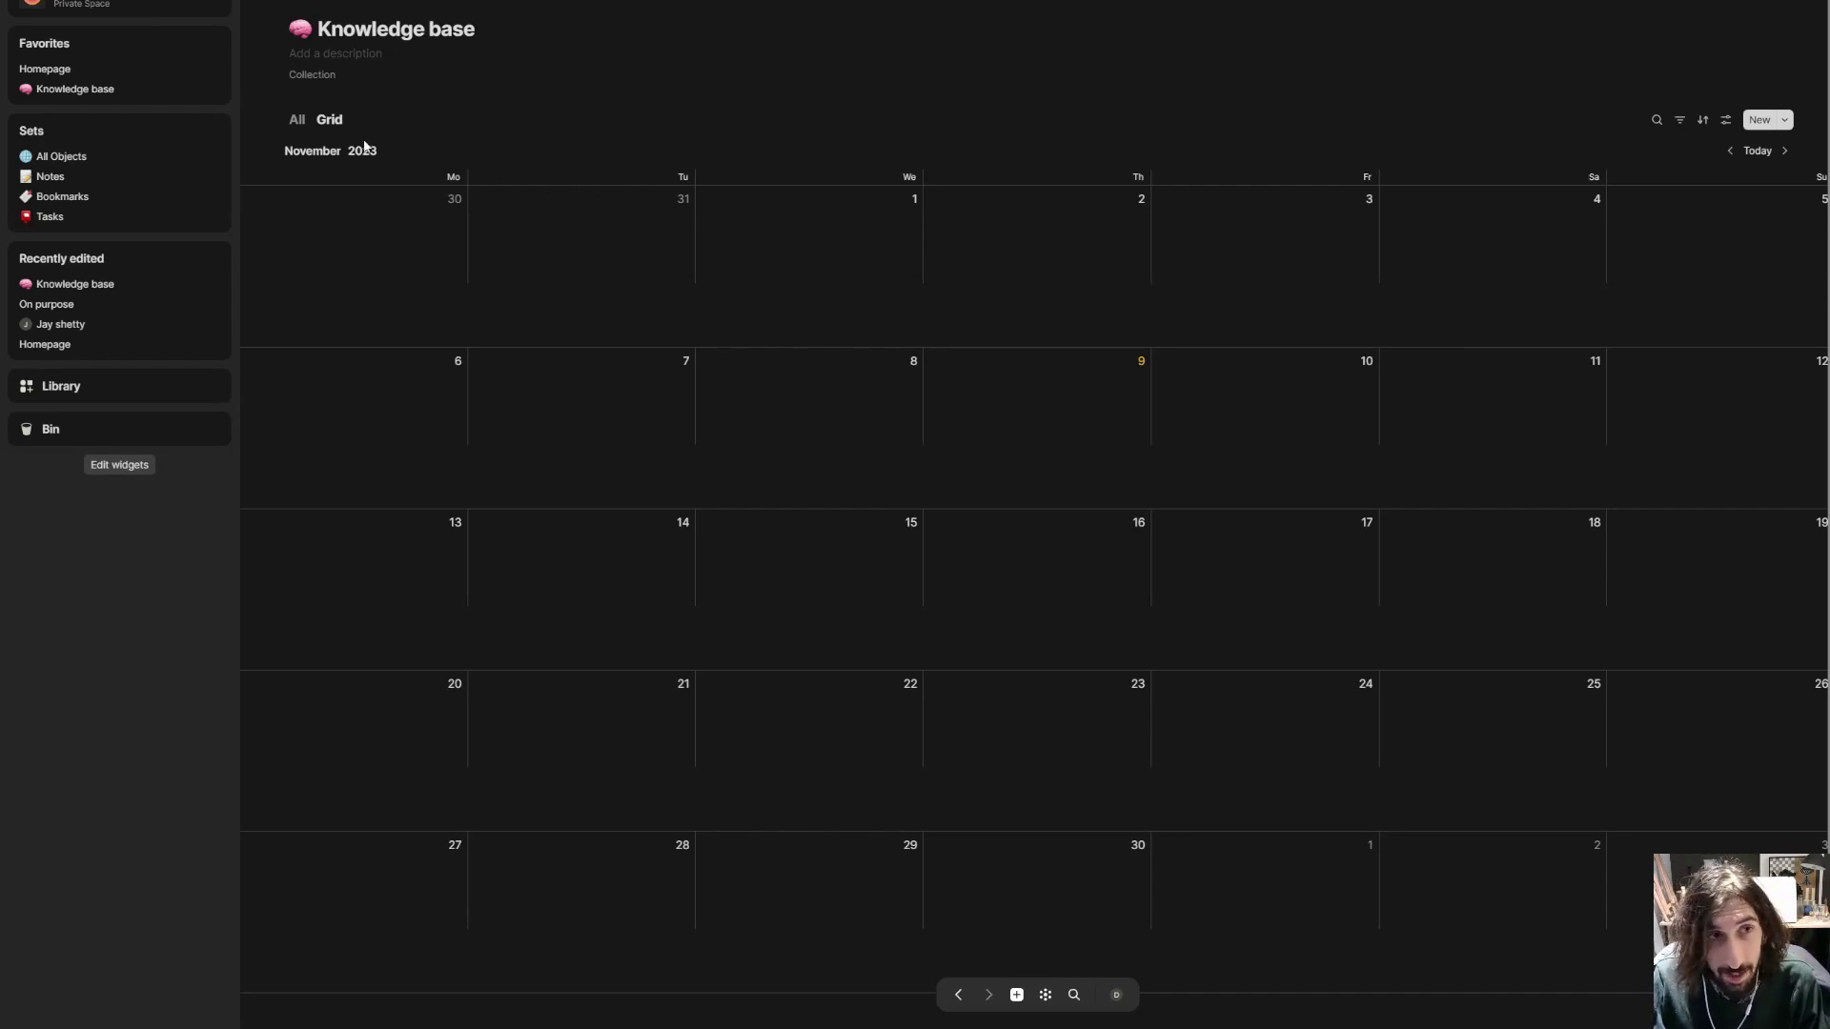
left_click(326, 121)
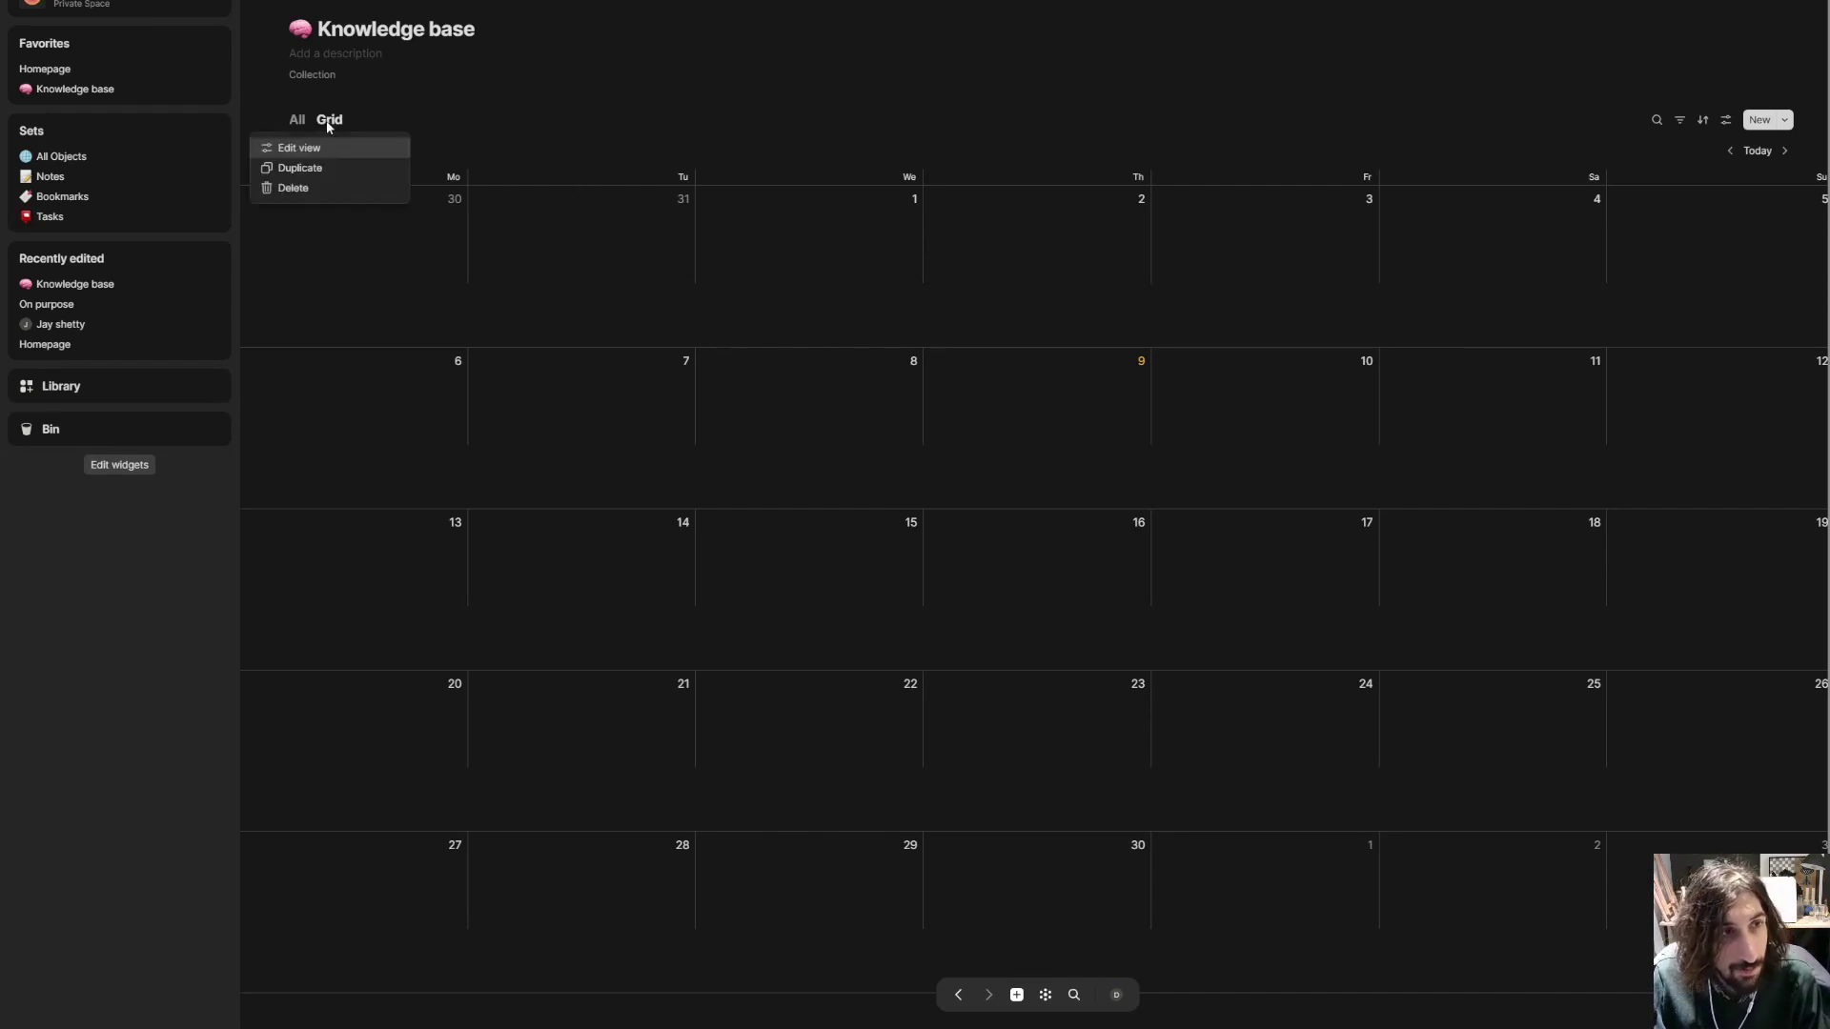
left_click(333, 187)
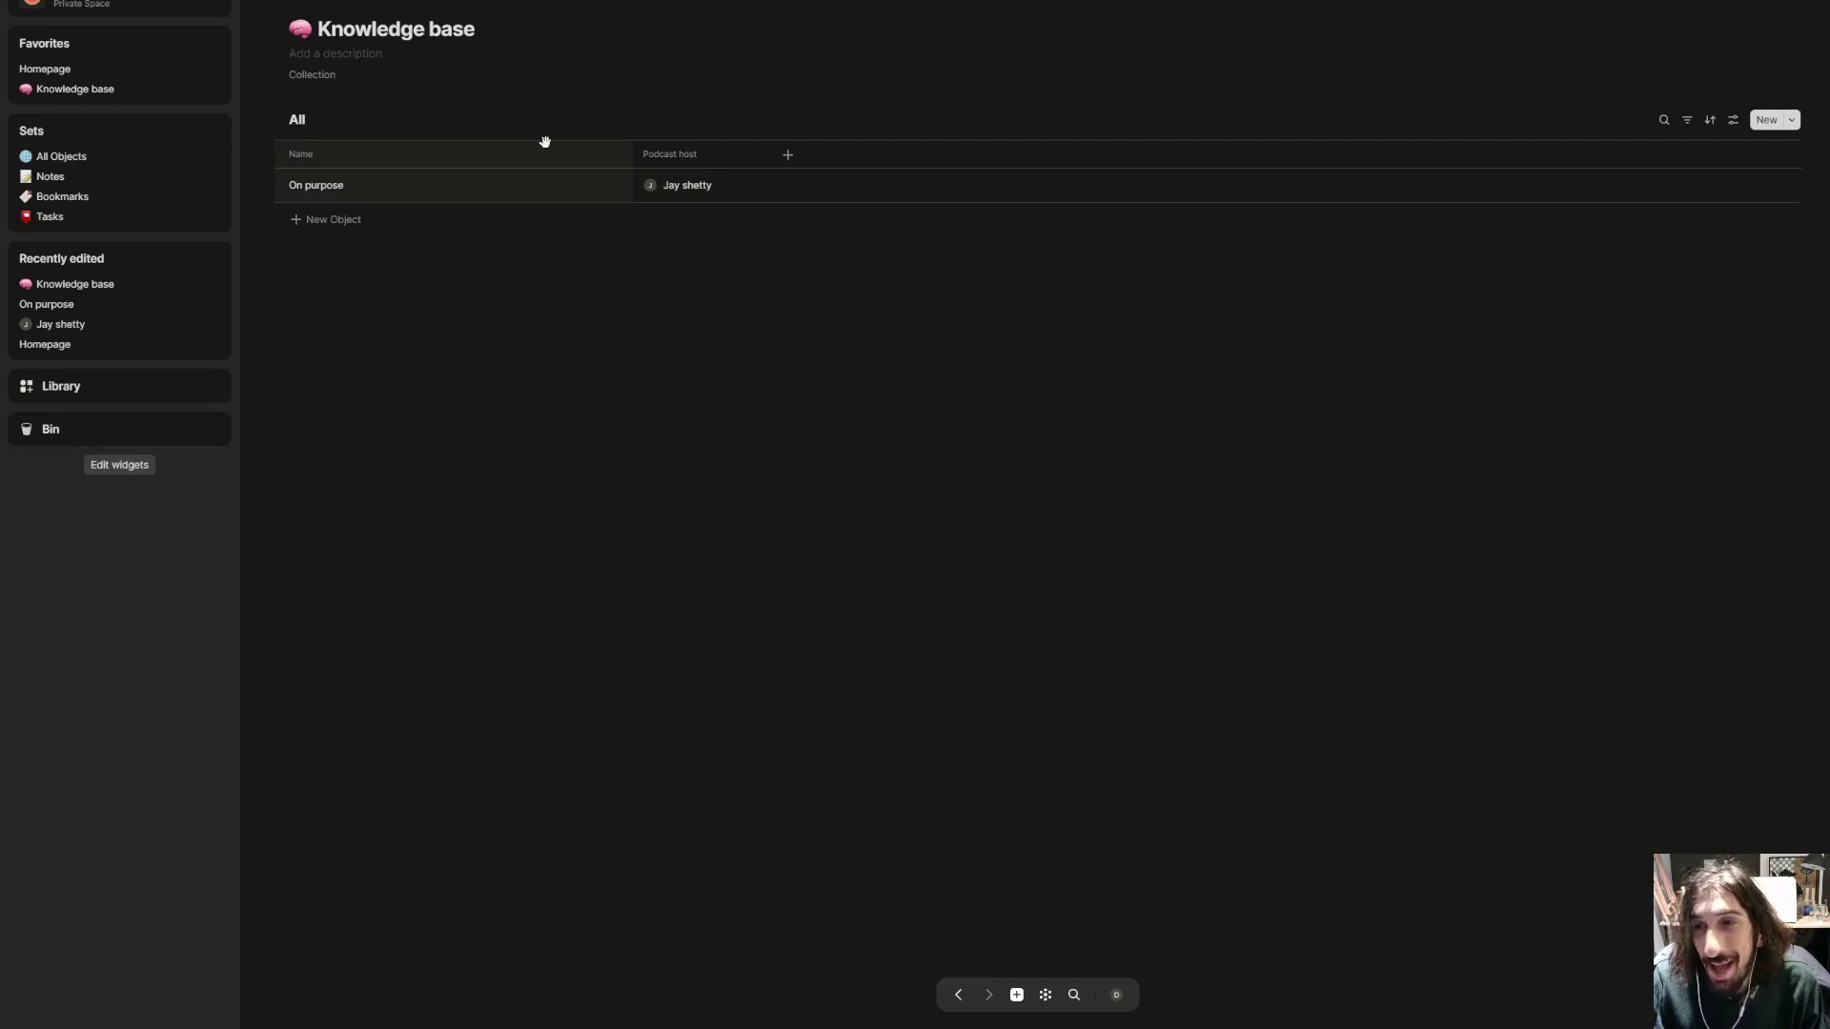
Return to the Personal Space and show Social media ideas as its November 2023 calendar
left_click(1125, 1000)
left_click(991, 904)
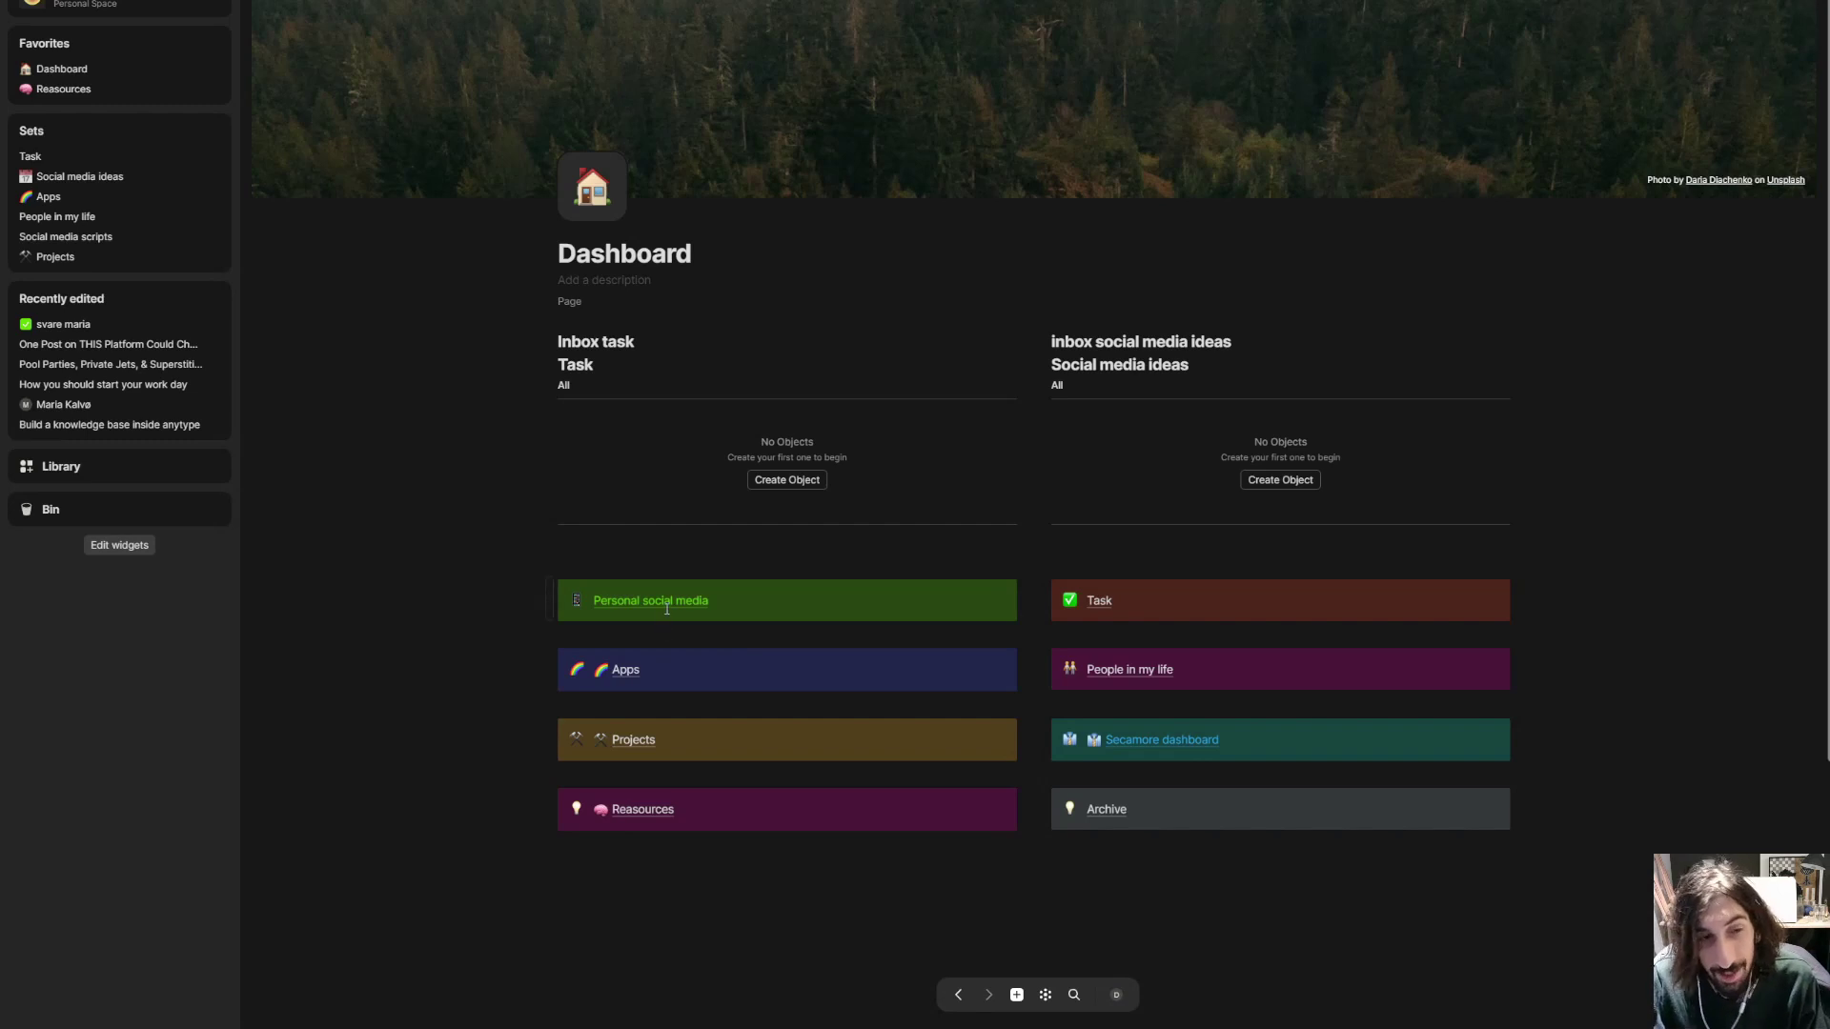
left_click(667, 602)
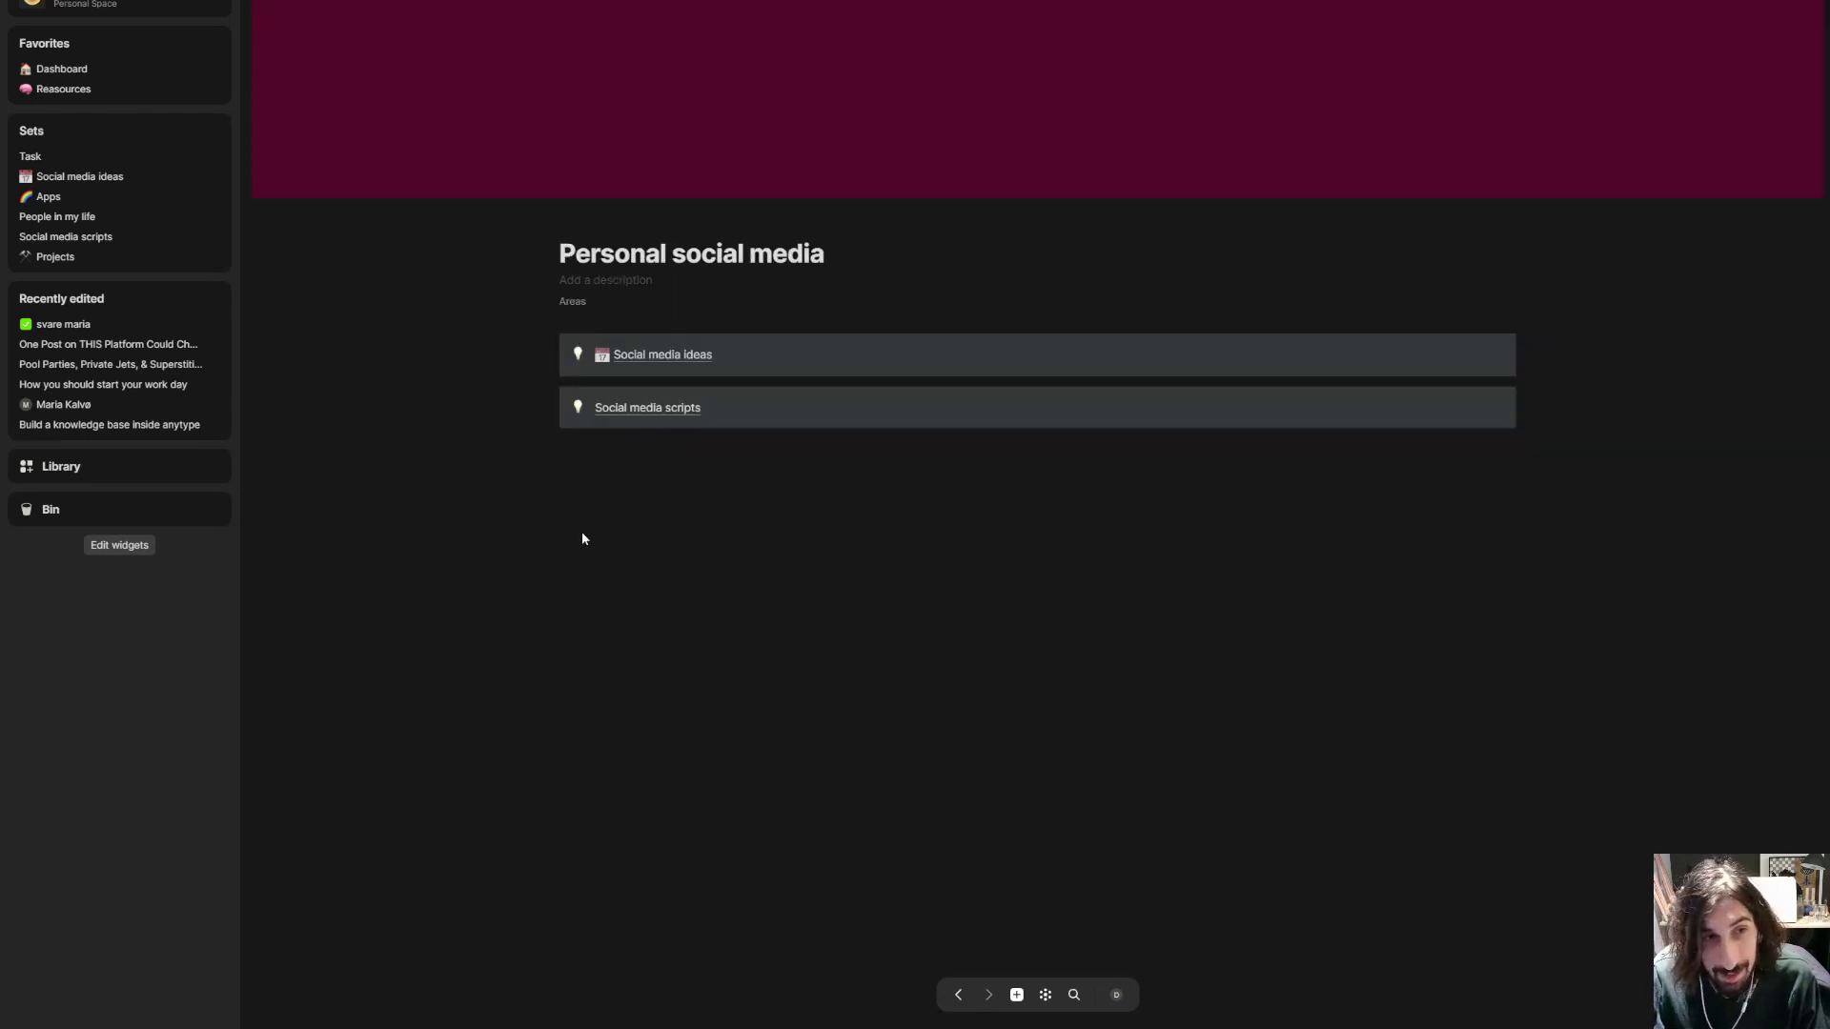
left_click(672, 357)
left_click(395, 123)
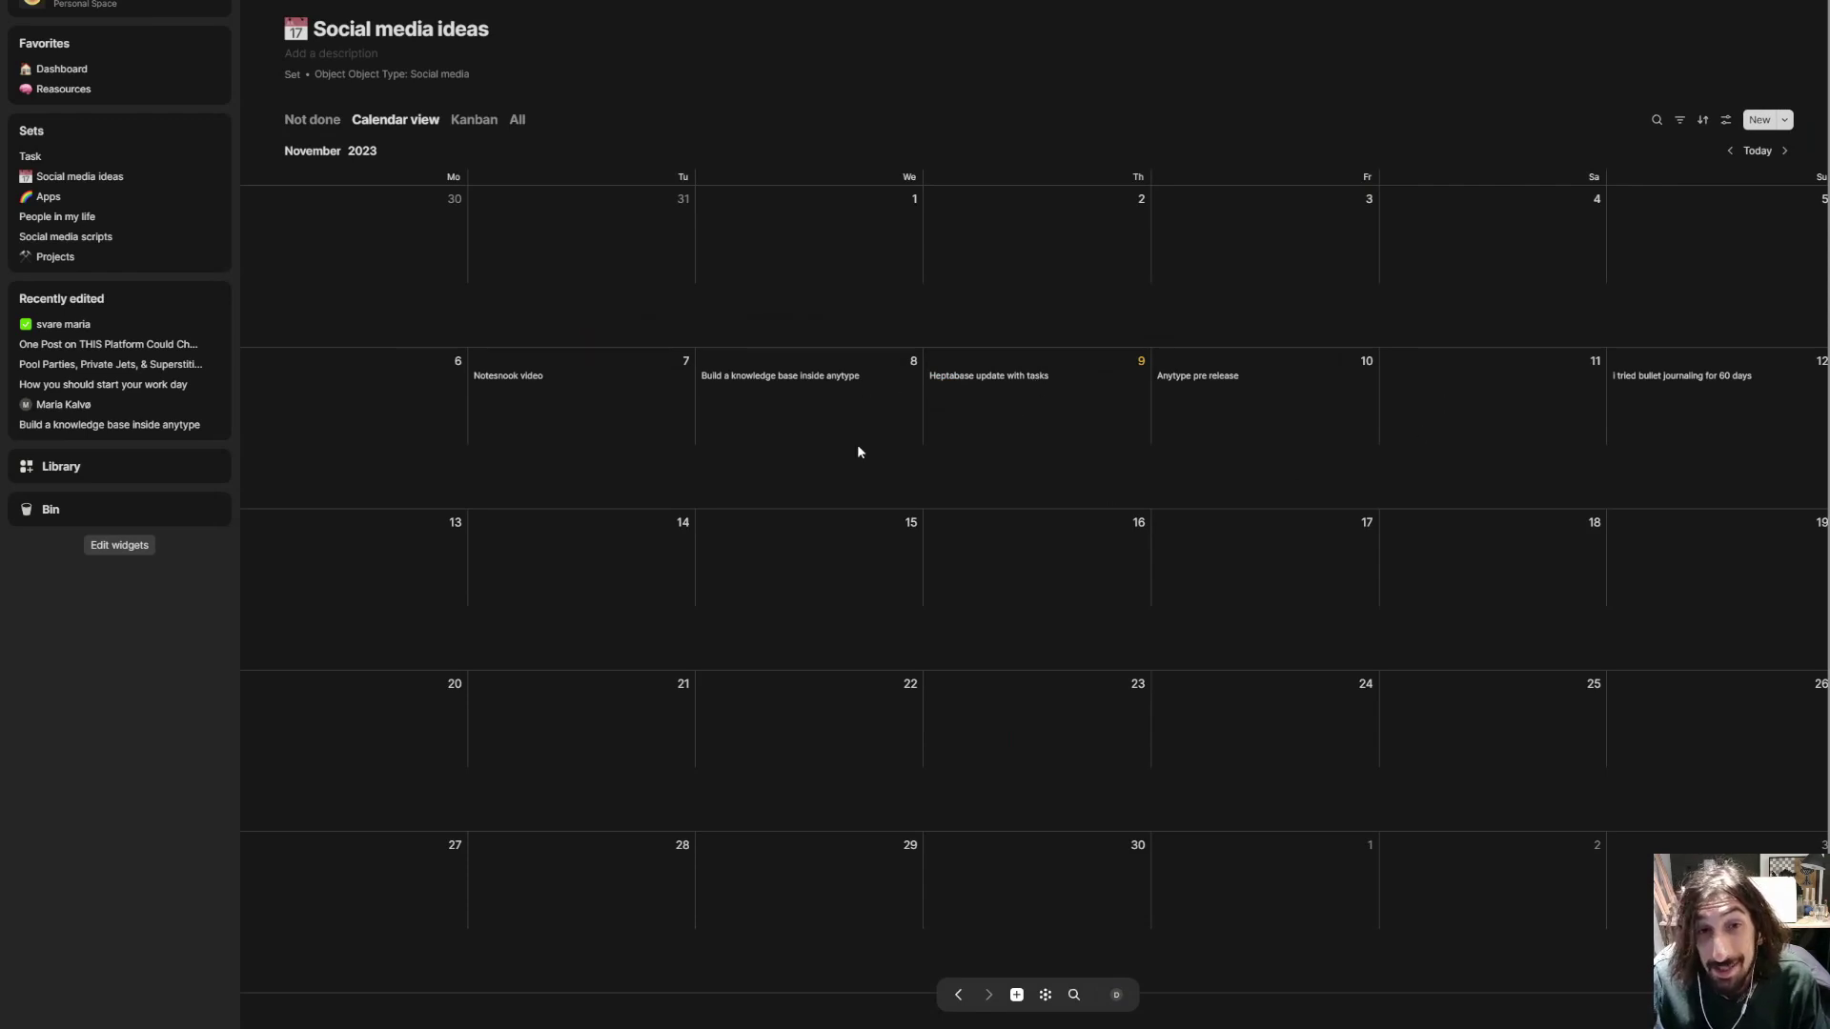
left_click(1005, 379)
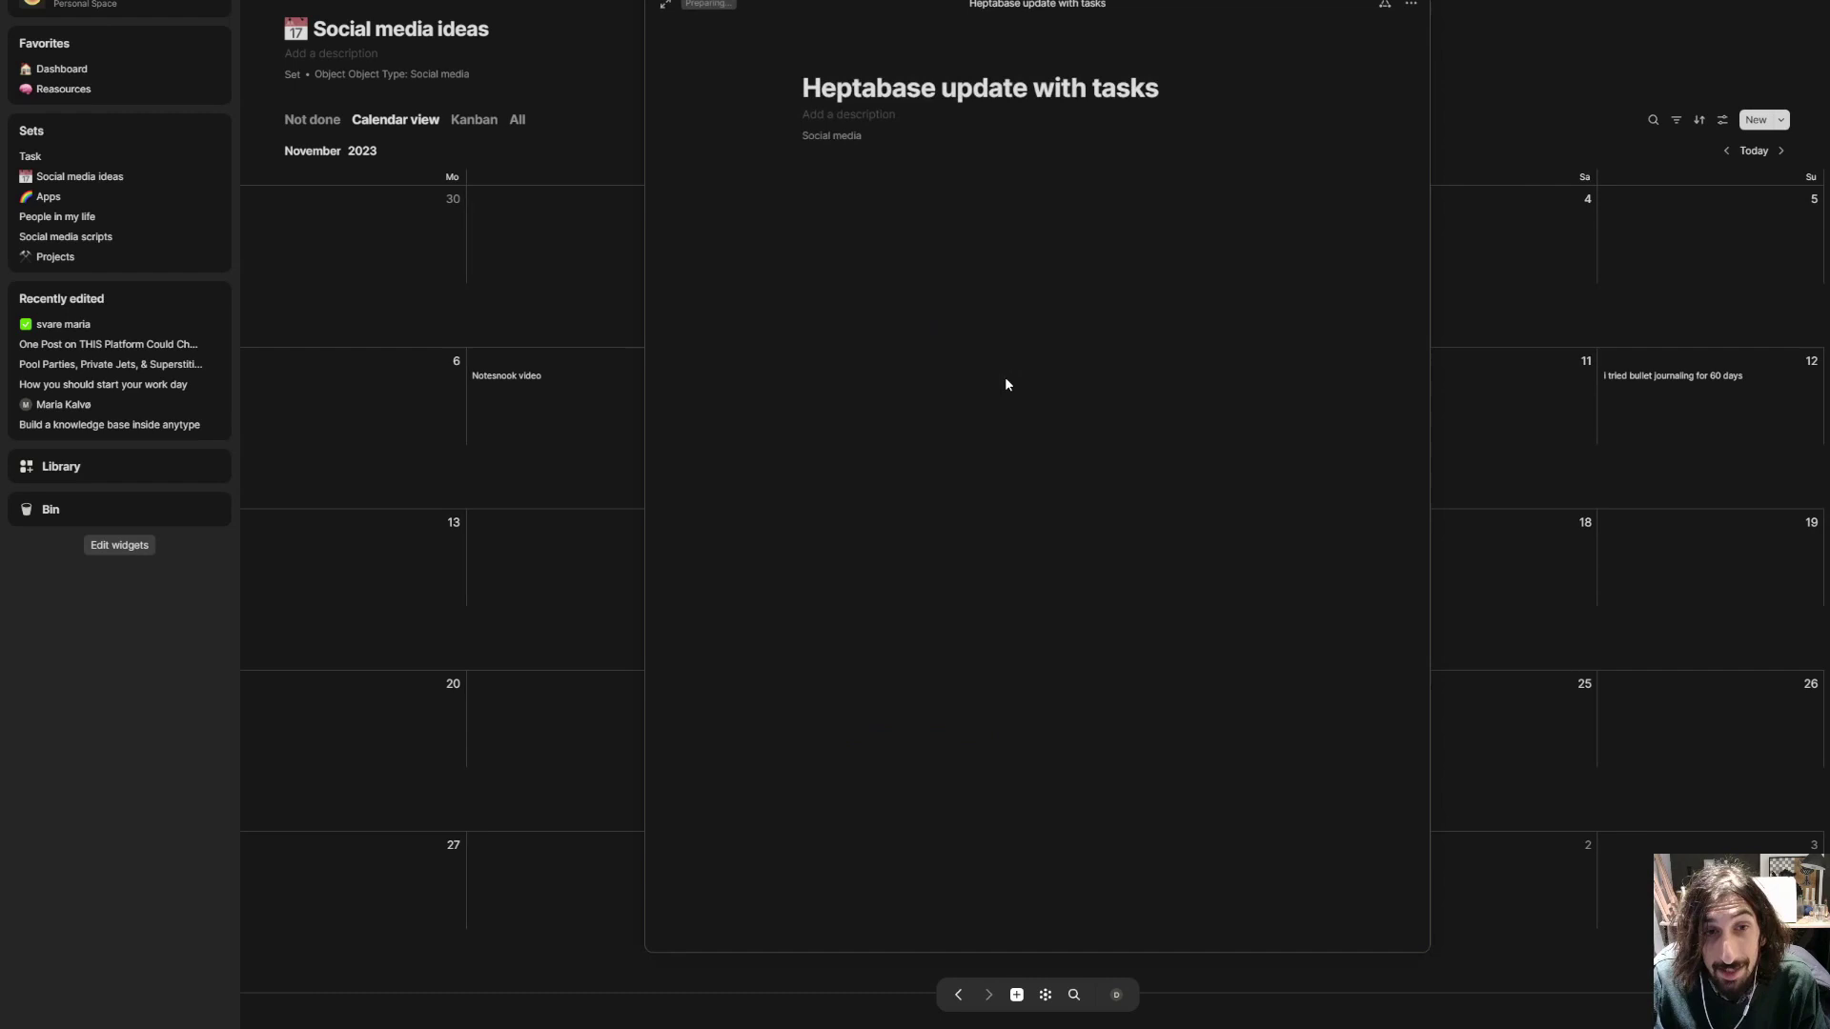
left_click(1488, 192)
left_click(1203, 379)
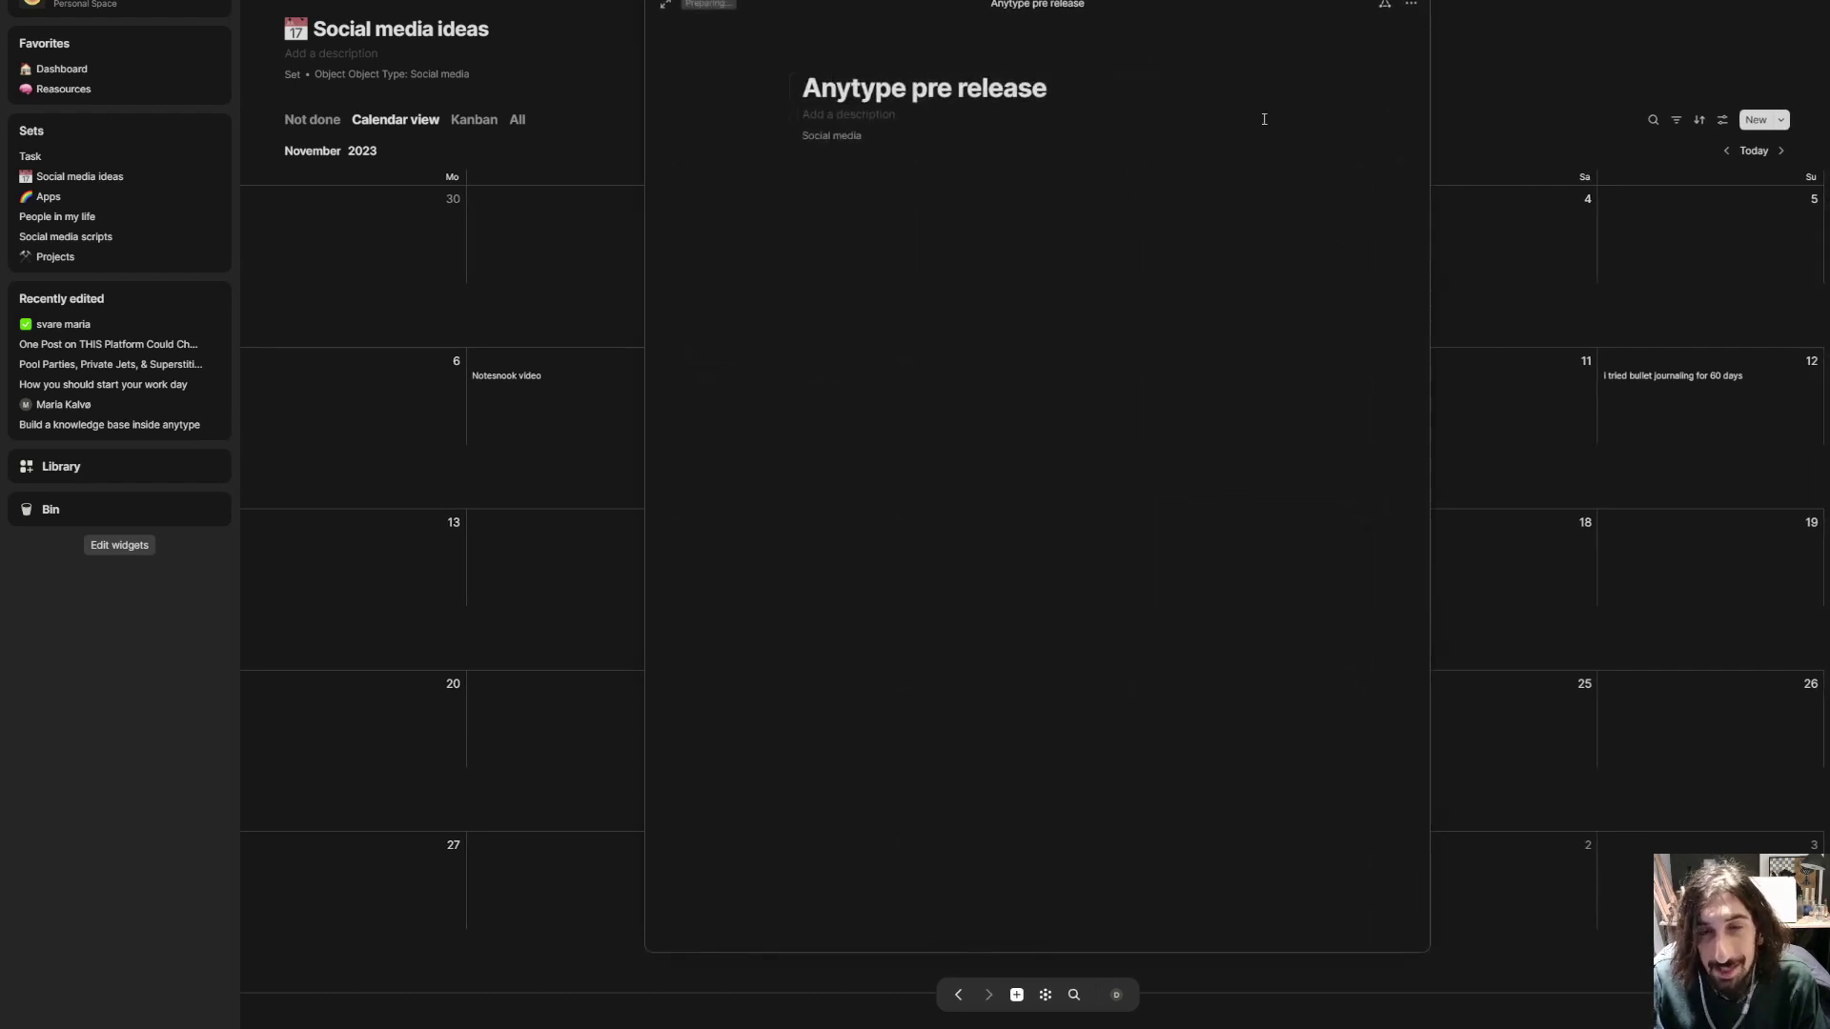
left_click(1512, 168)
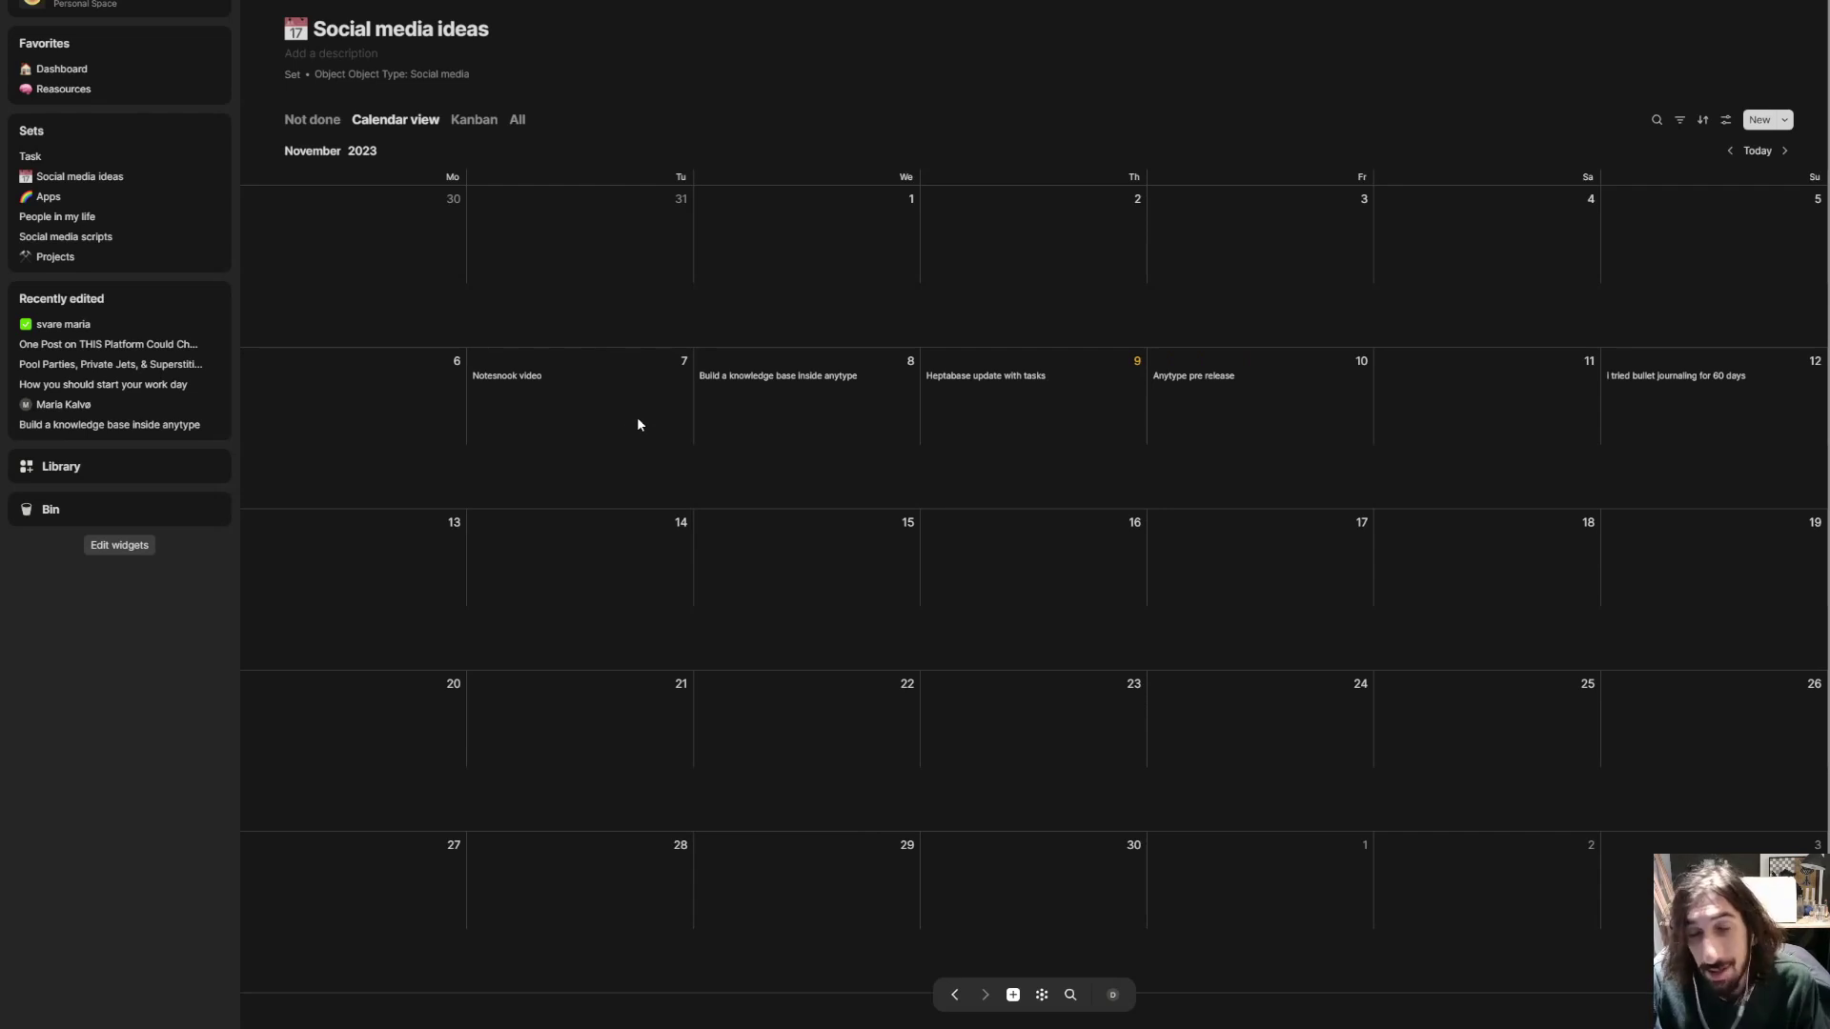
left_click(324, 151)
left_click(331, 149)
left_click(367, 156)
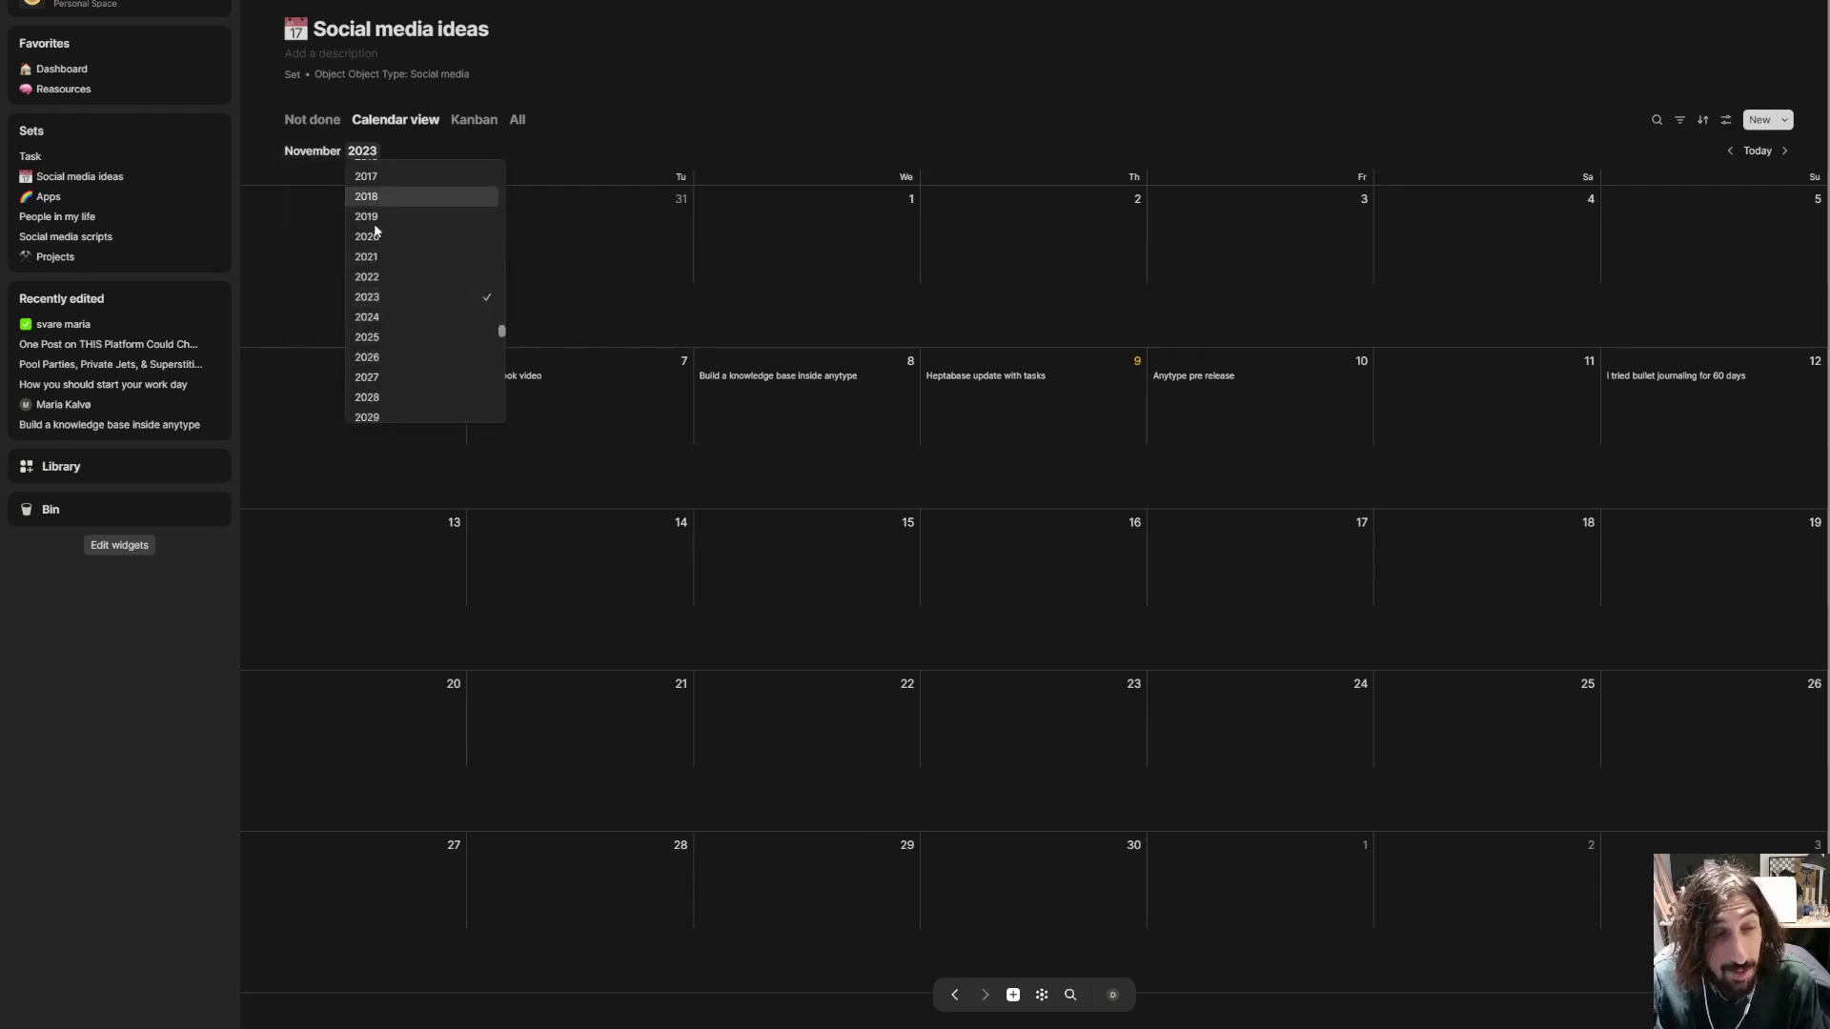
left_click(354, 155)
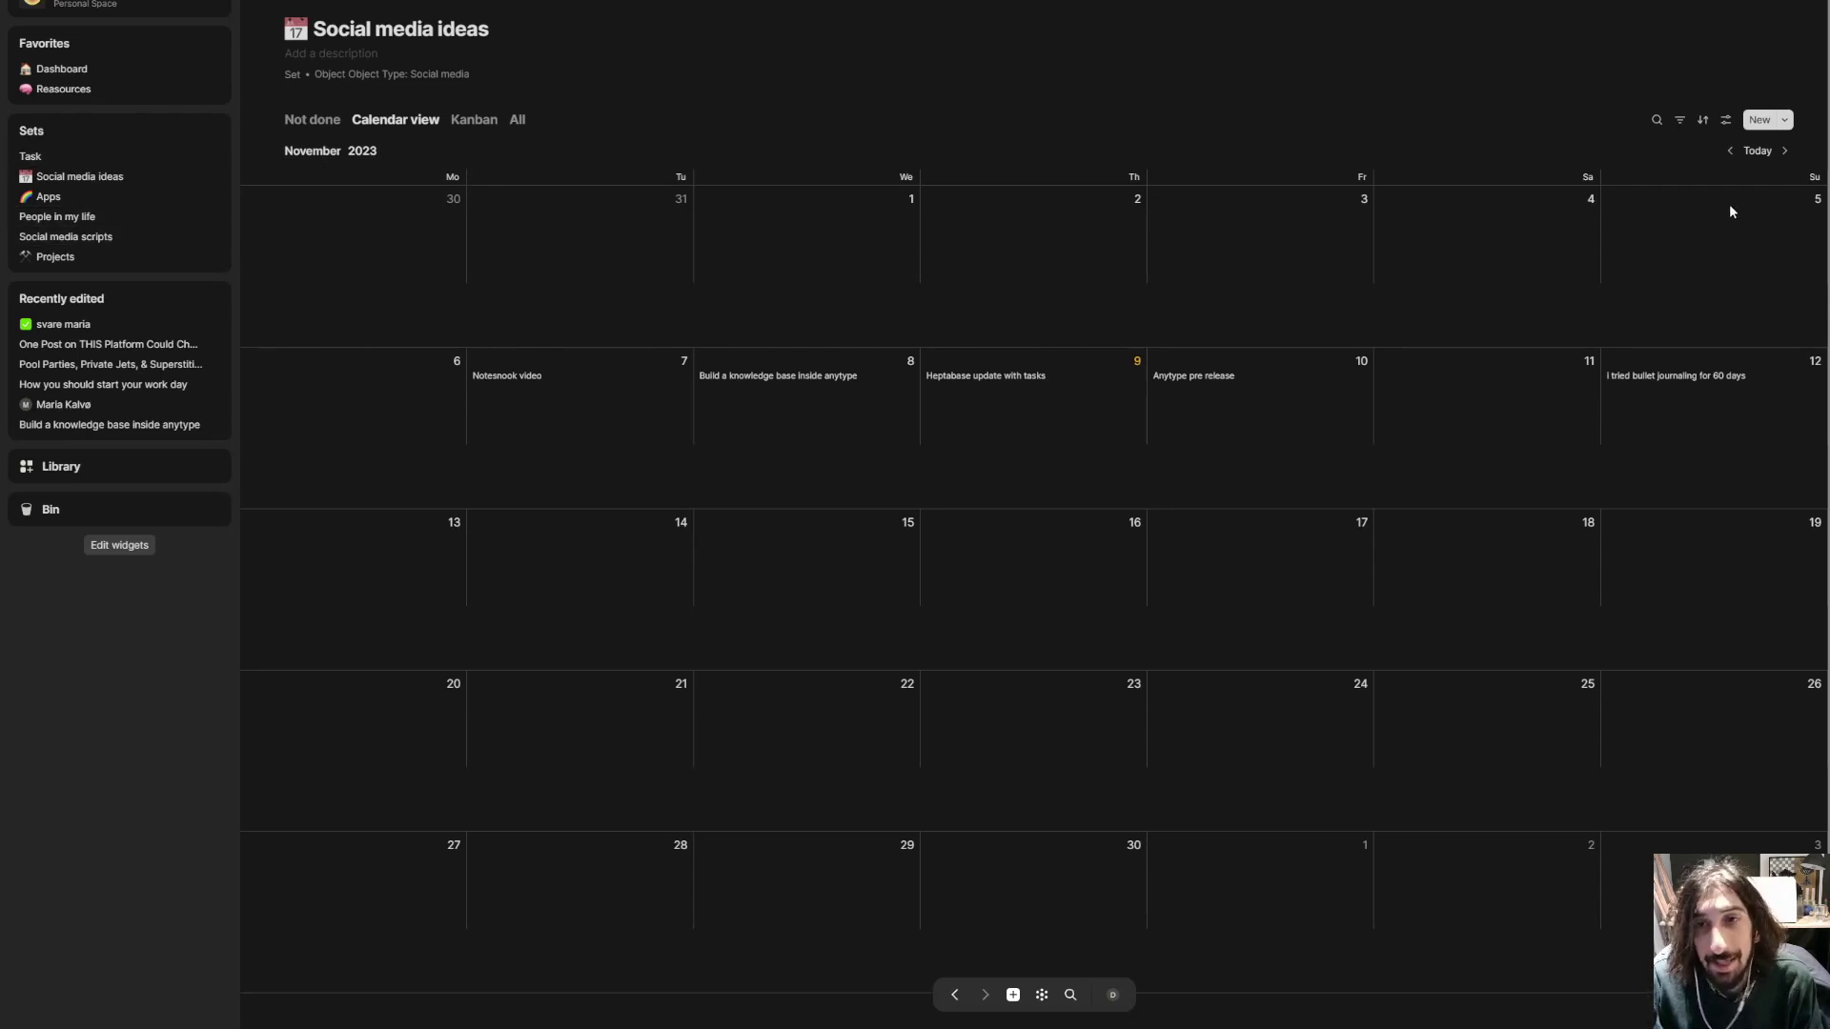
left_click(1785, 155)
left_click(1726, 151)
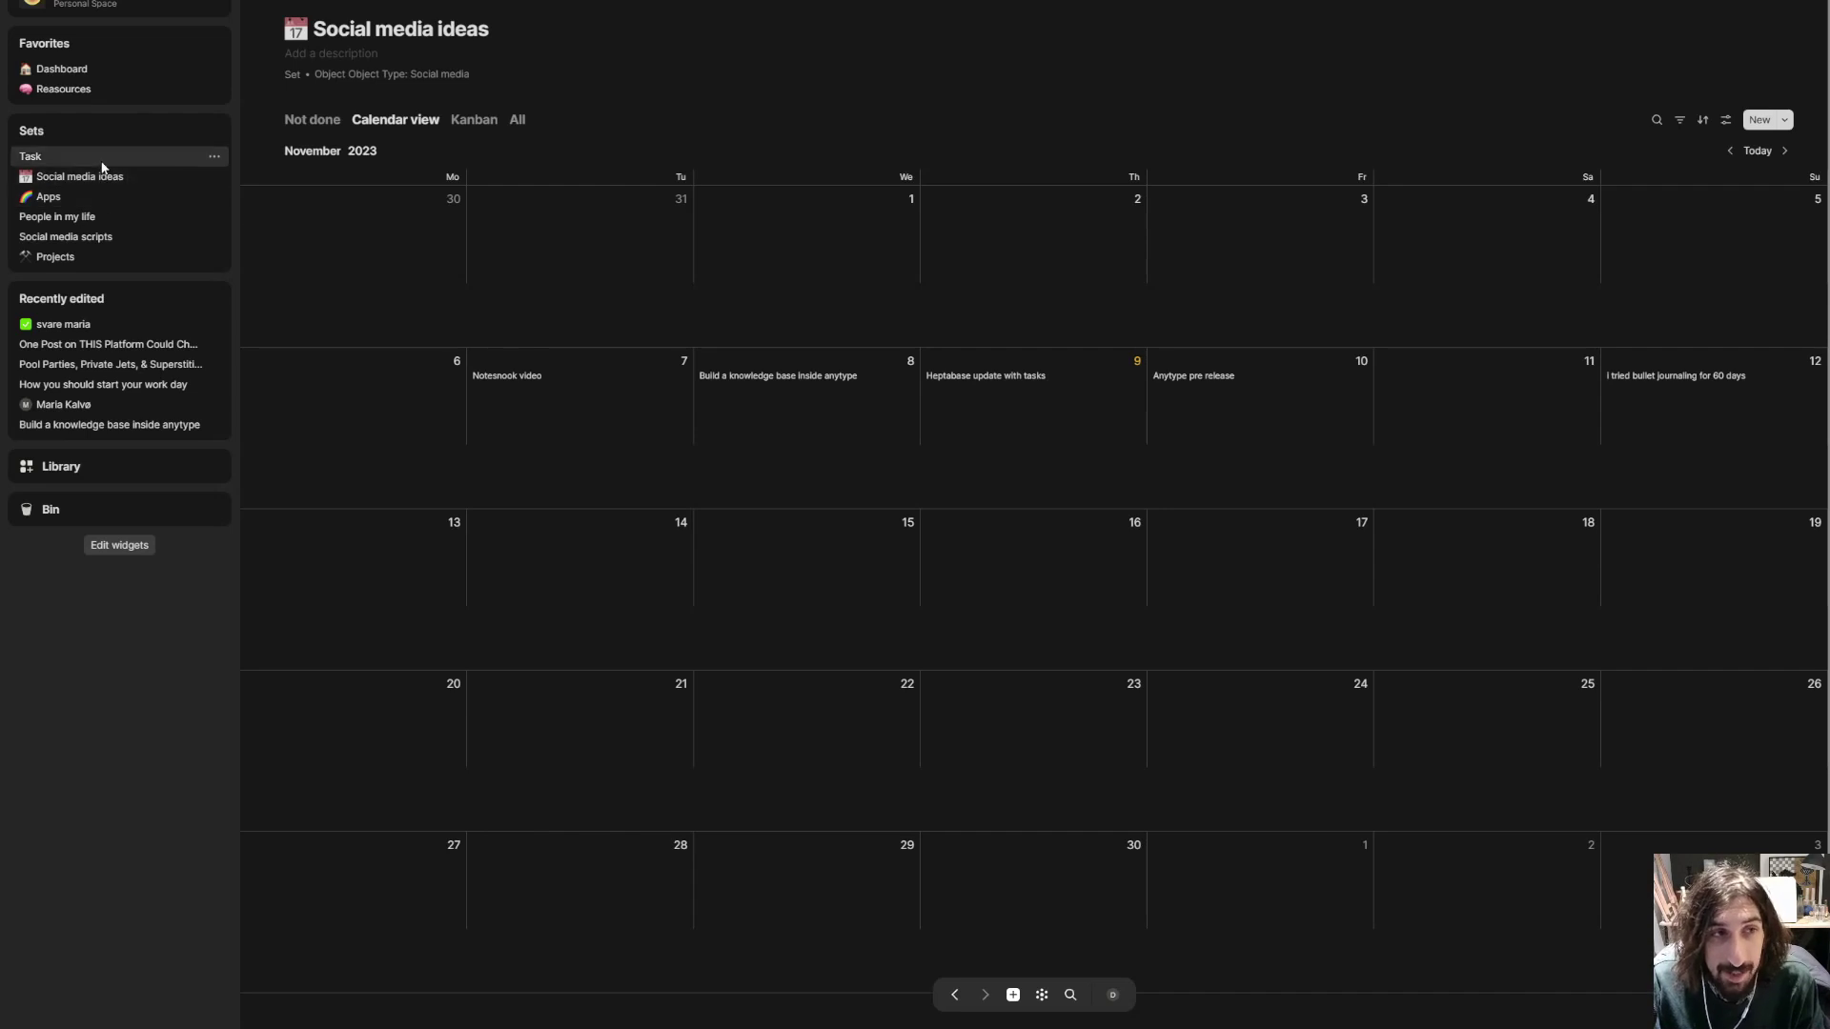
Go to the Dashboard, switch to the Youtube test space, and open the Reasources set
left_click(84, 71)
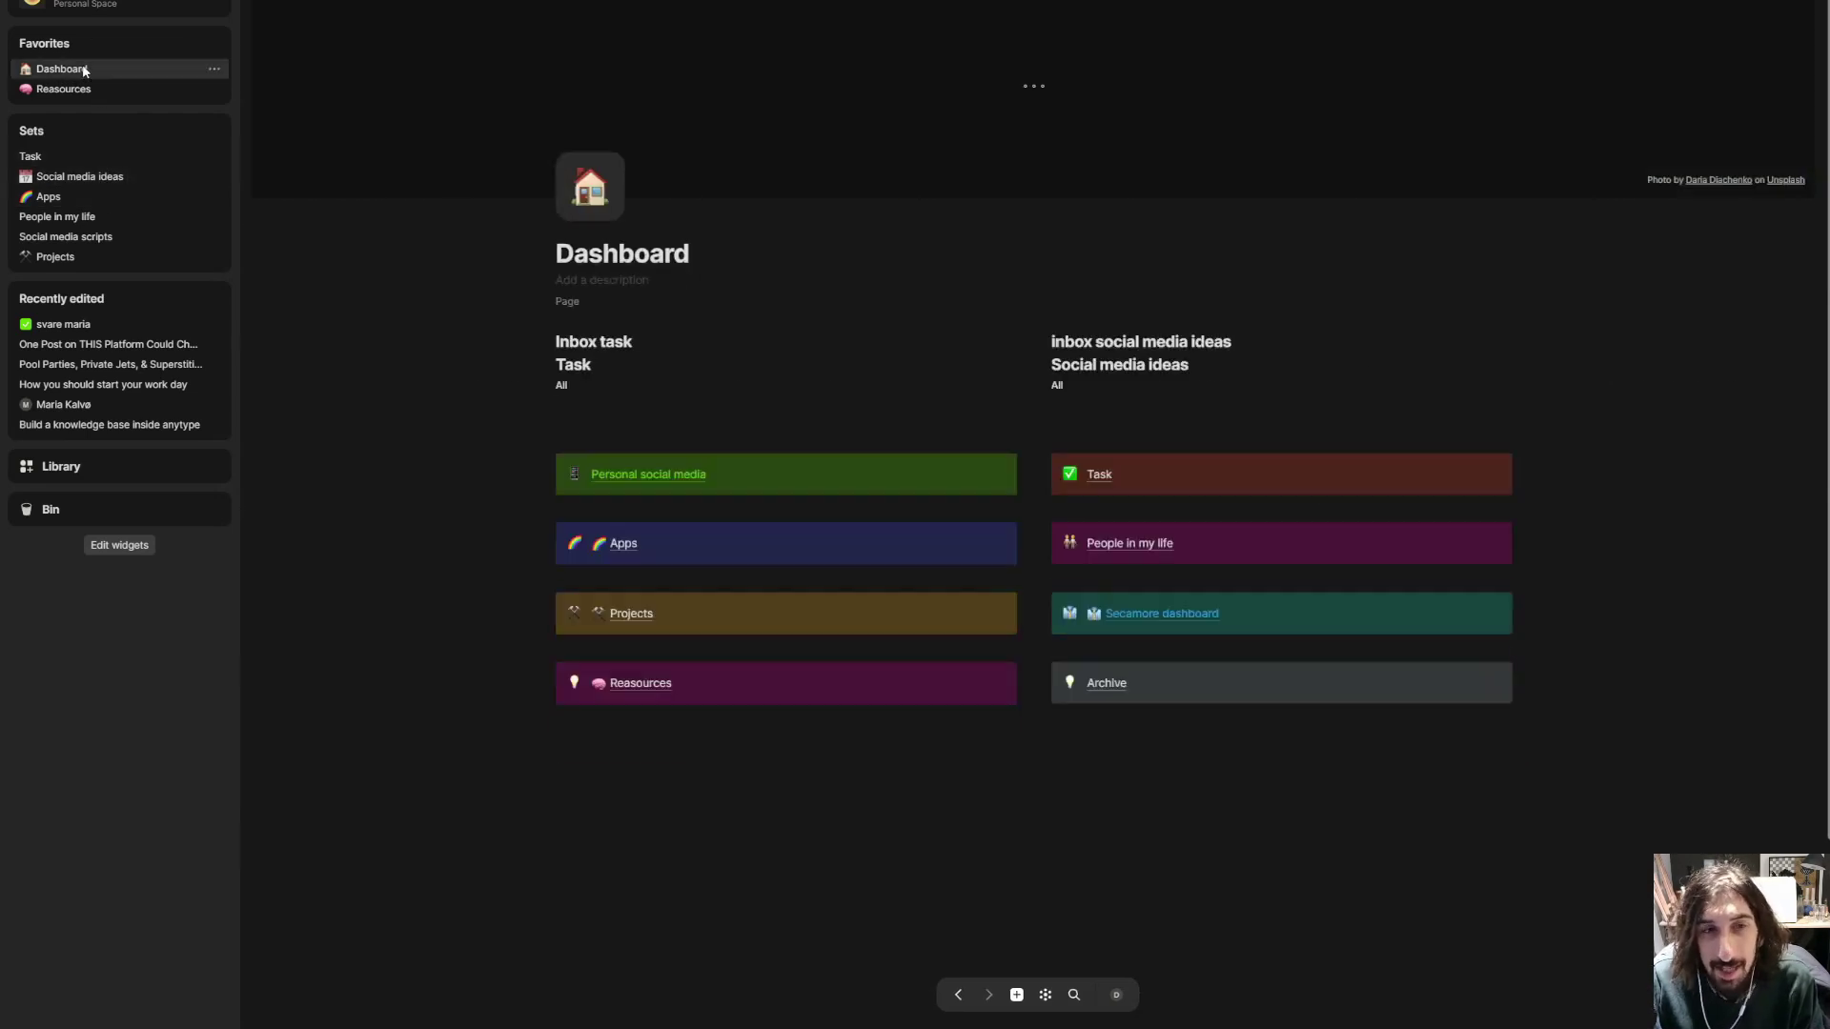
left_click(1116, 995)
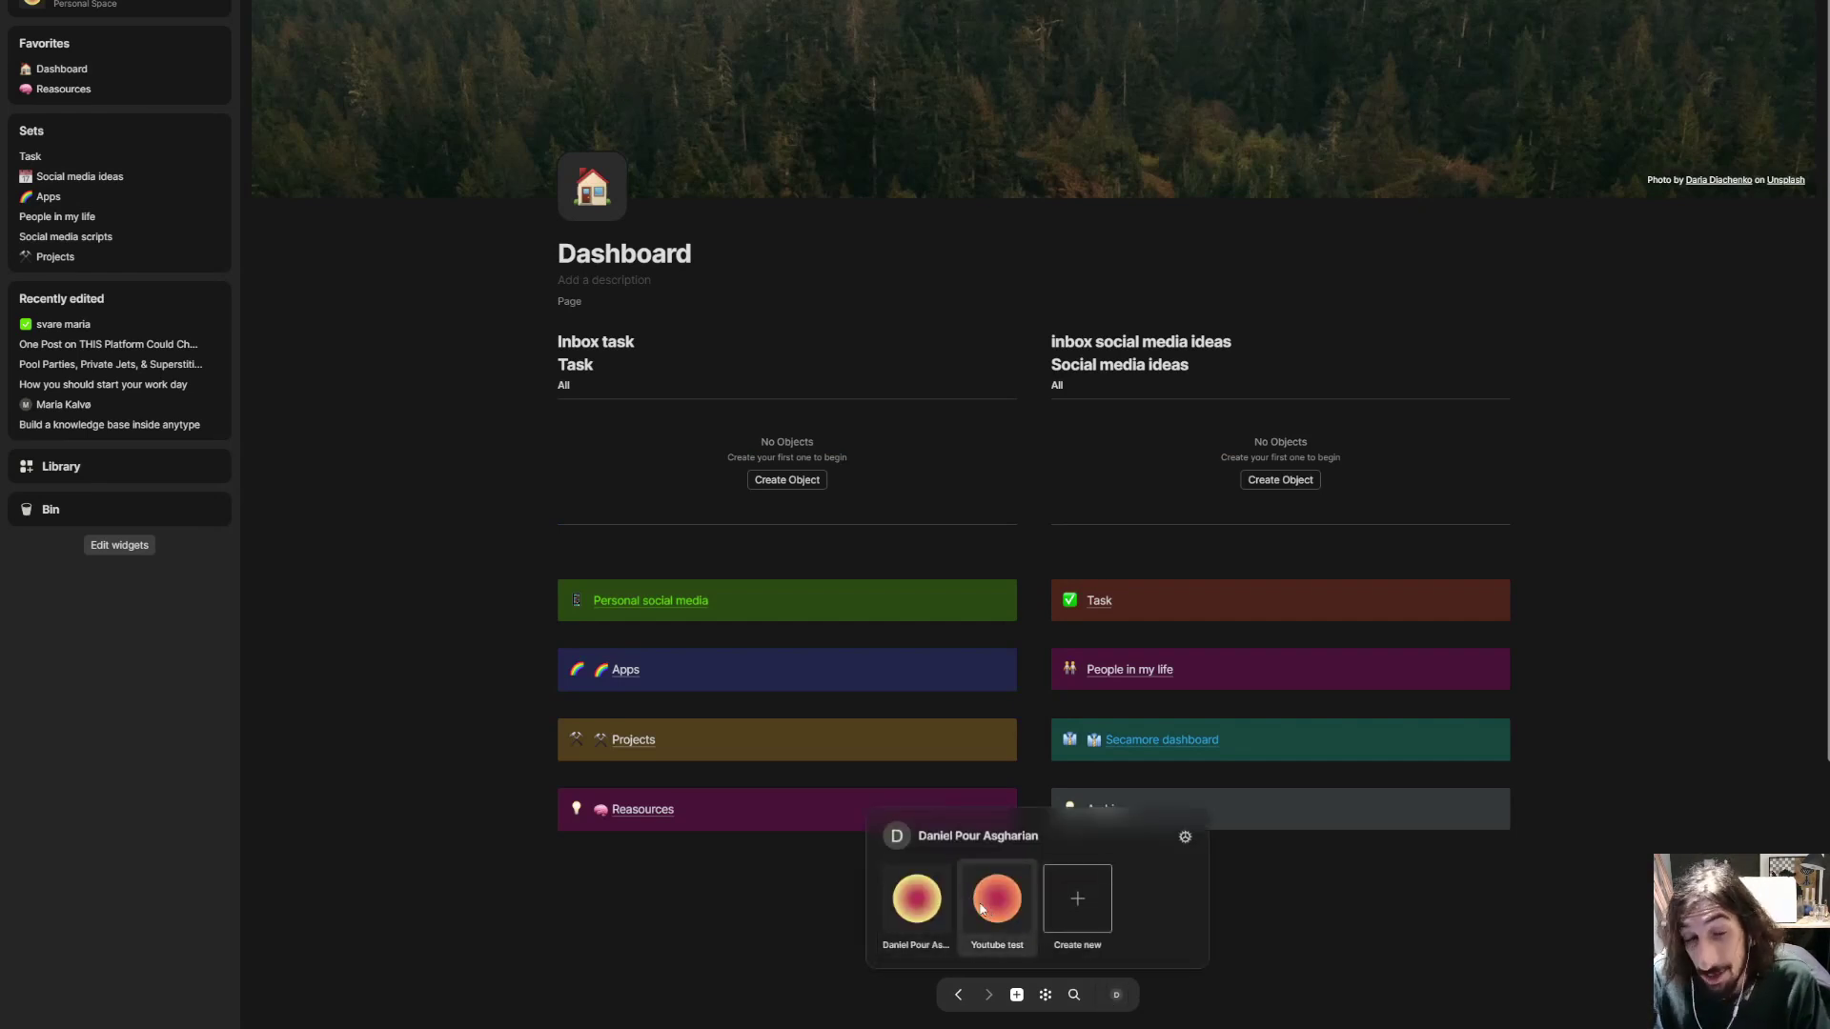
left_click(981, 908)
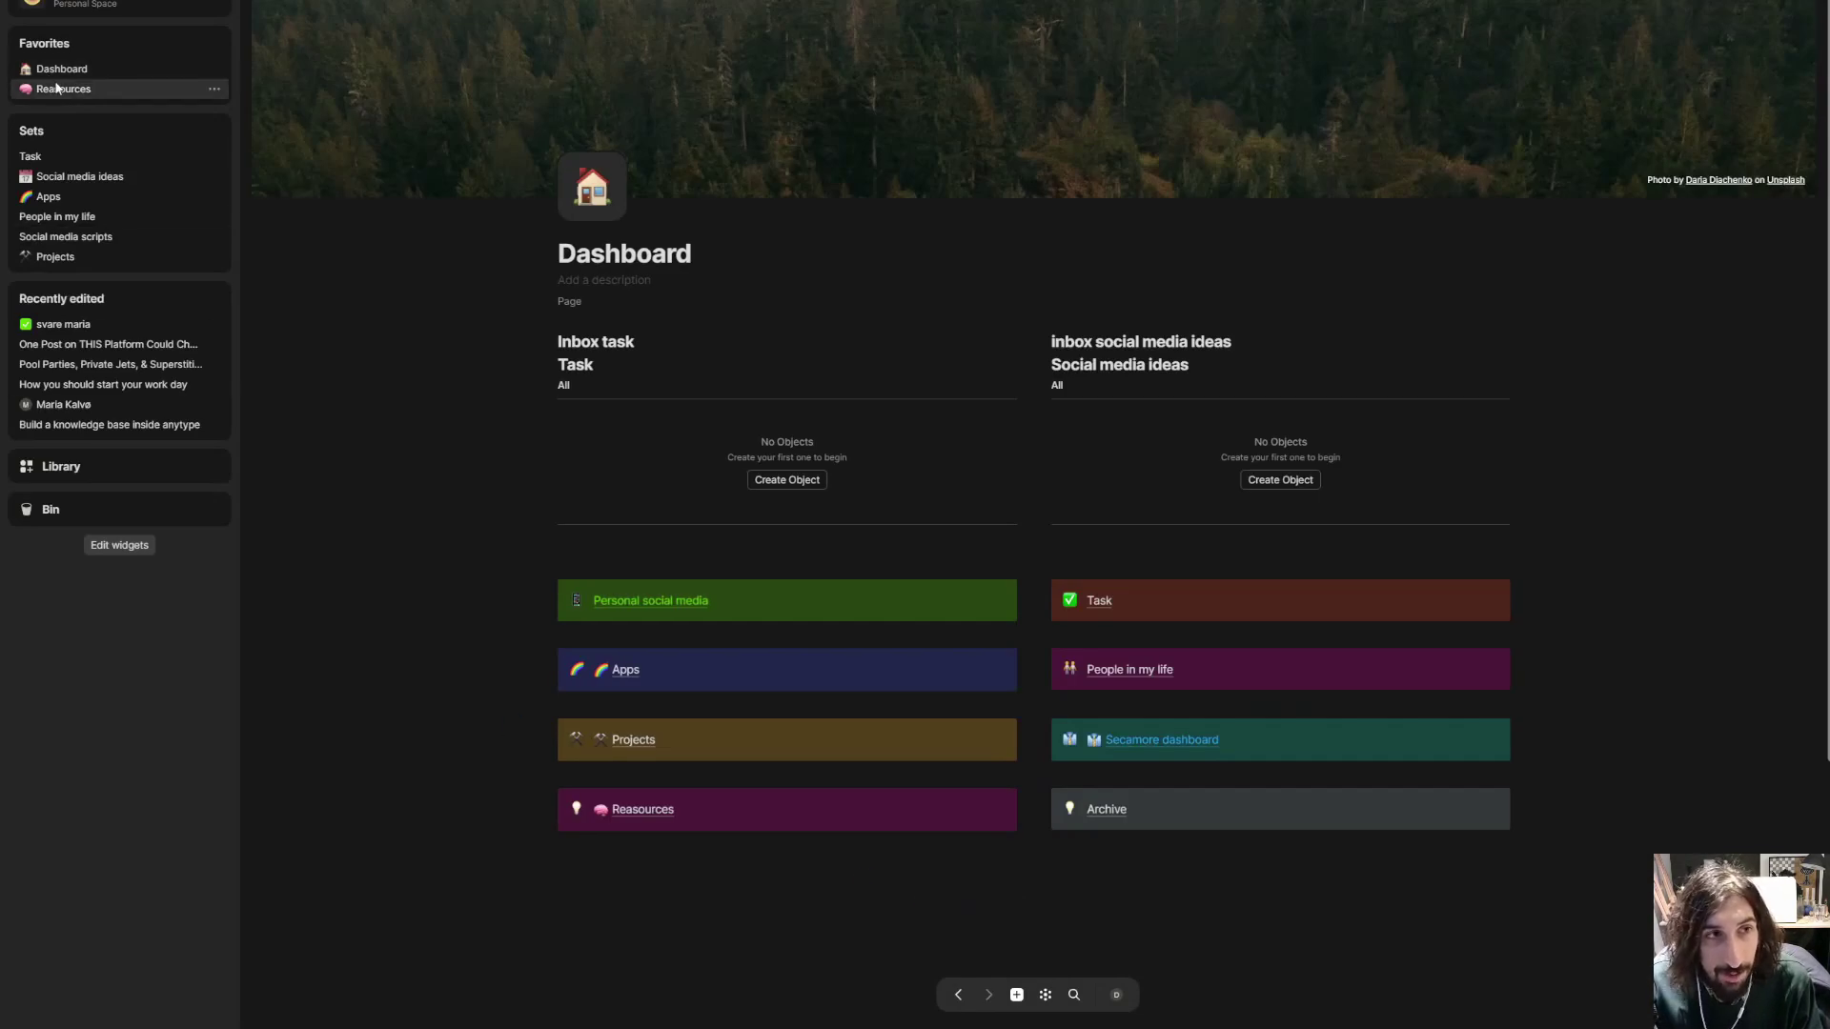
left_click(56, 87)
Show the Personal Space's objects as a graph of linked nodes
left_click(1048, 995)
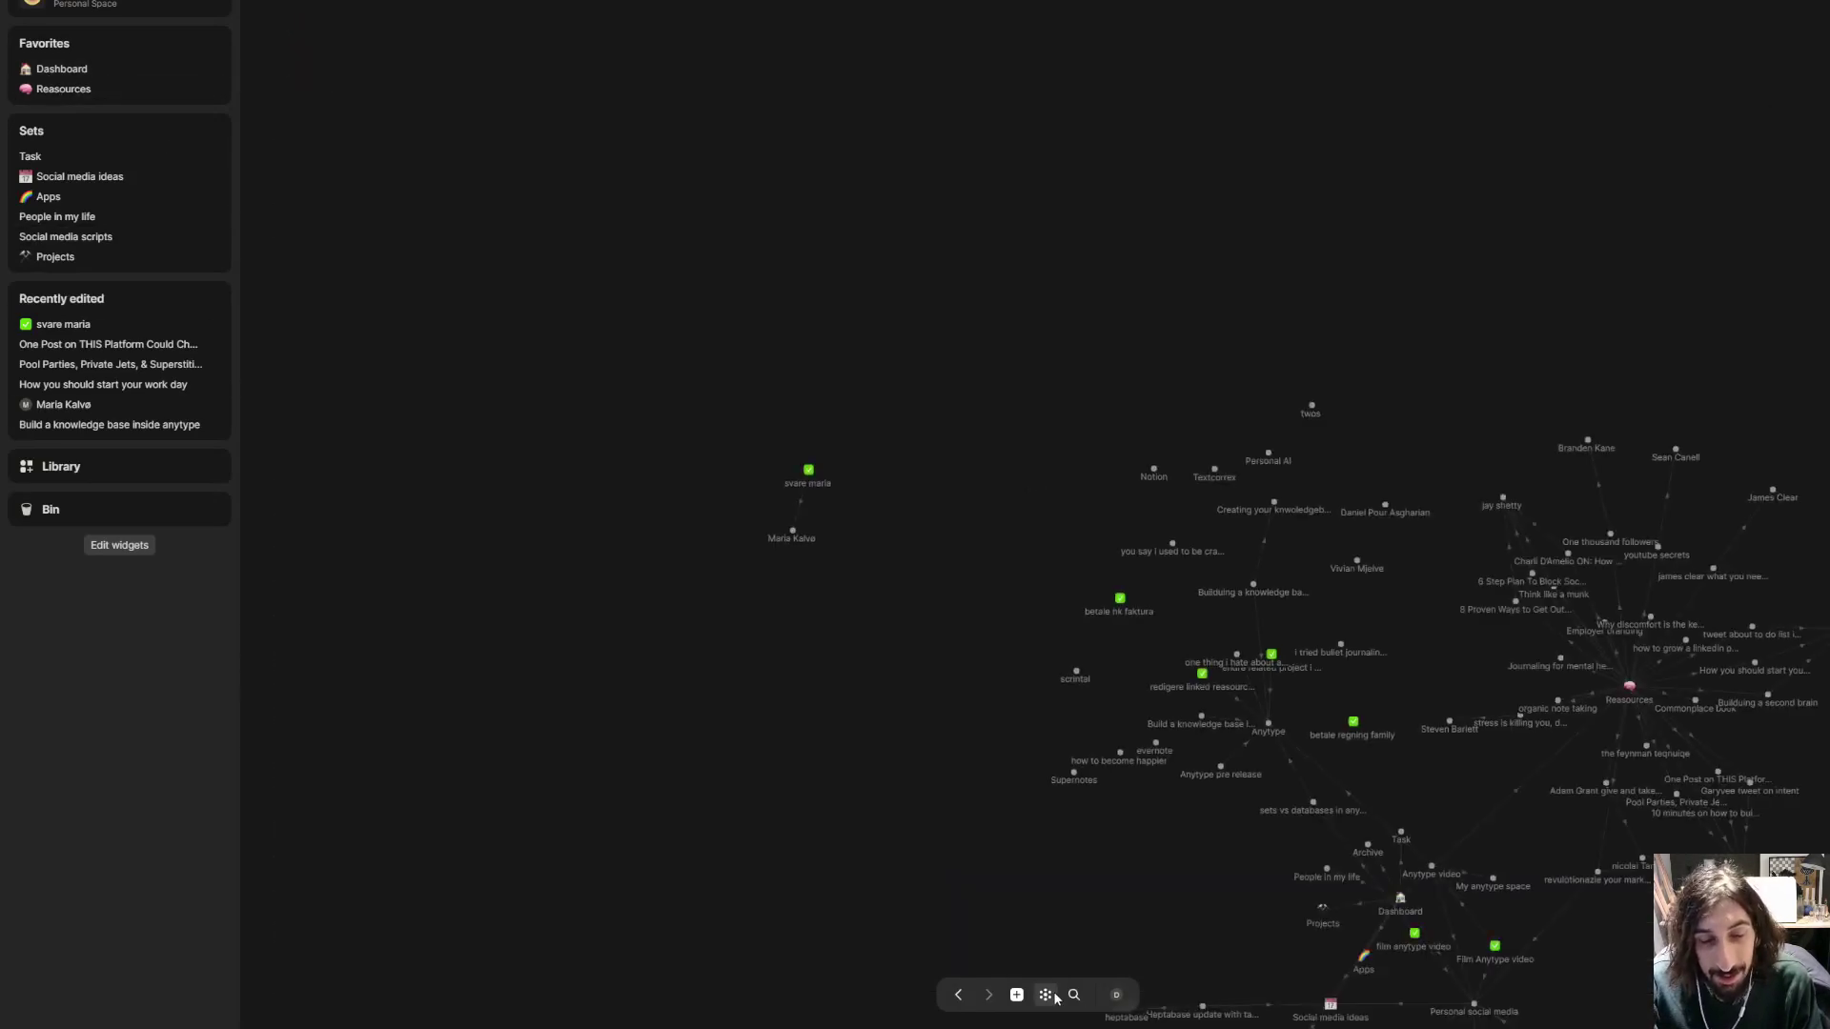